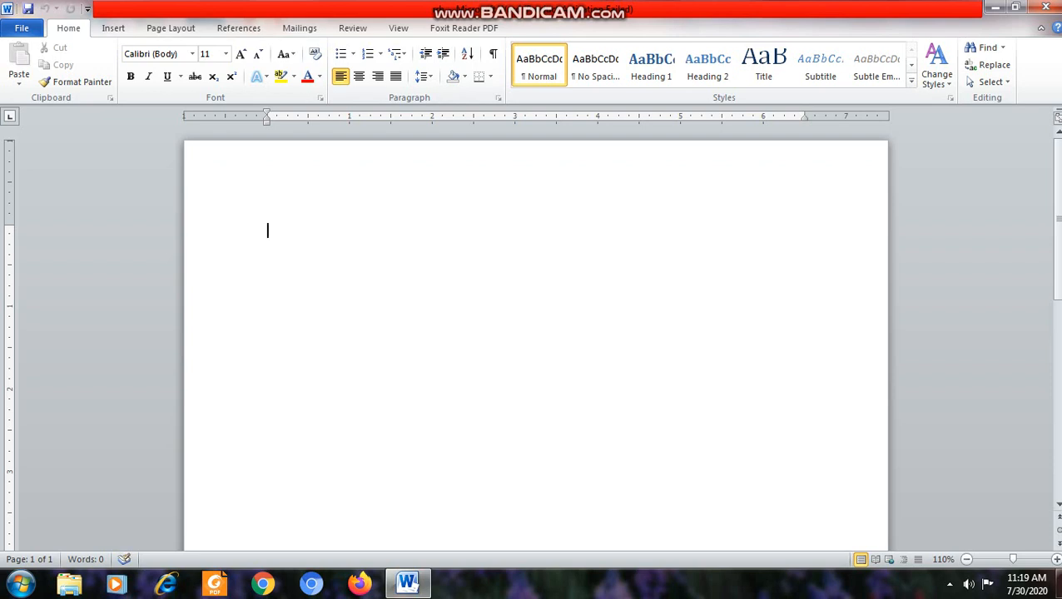
Fill the blank document with placeholder paragraphs generated by =rand().
{"action": "type", "text": "=rand()"}
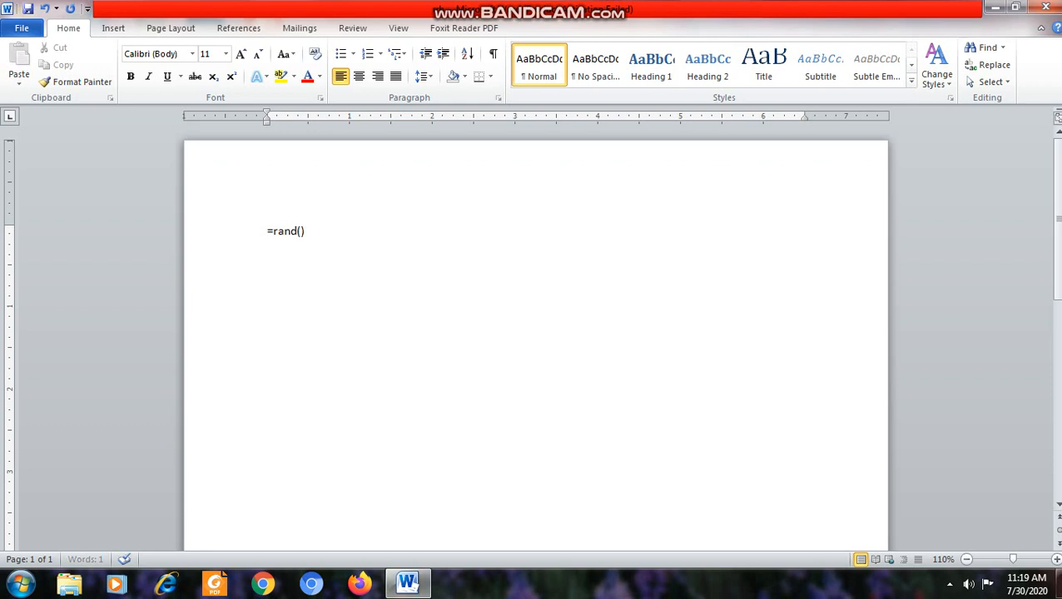
{"action": "key", "text": "Return"}
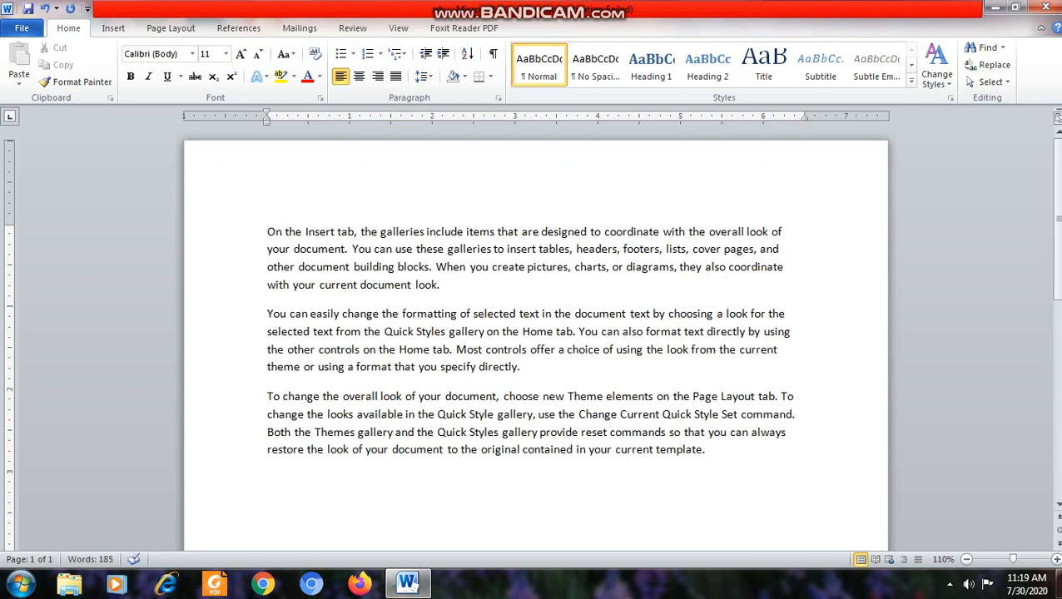
Examine the three generated paragraphs one by one, checking where the first paragraph's lines start and end.
{"action": "key", "text": "ctrl+Home"}
{"action": "key", "text": "ctrl+shift+Down"}
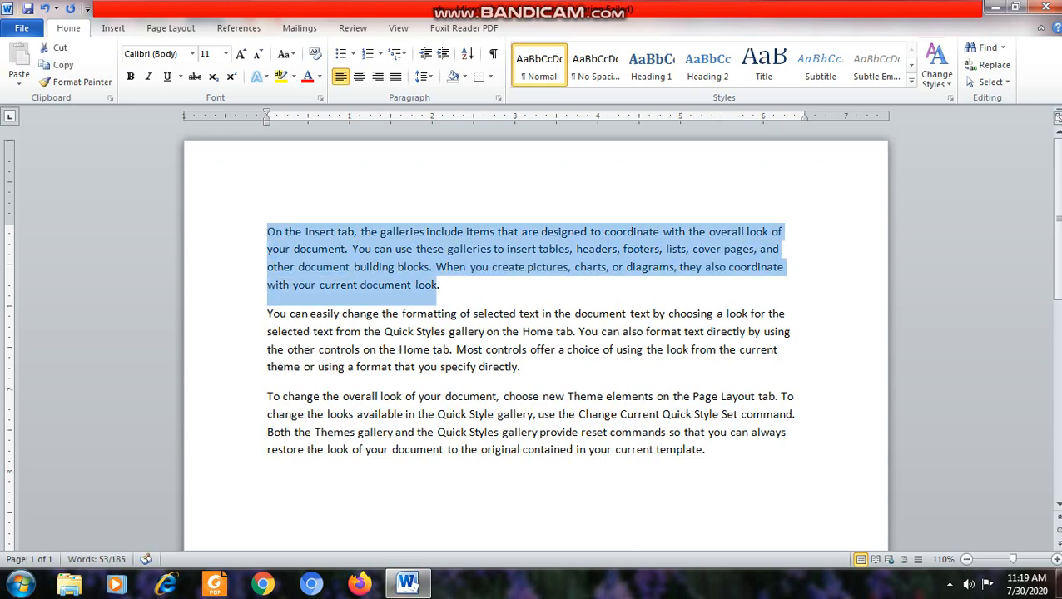
{"action": "key", "text": "ctrl+Down"}
{"action": "key", "text": "ctrl+shift+Down"}
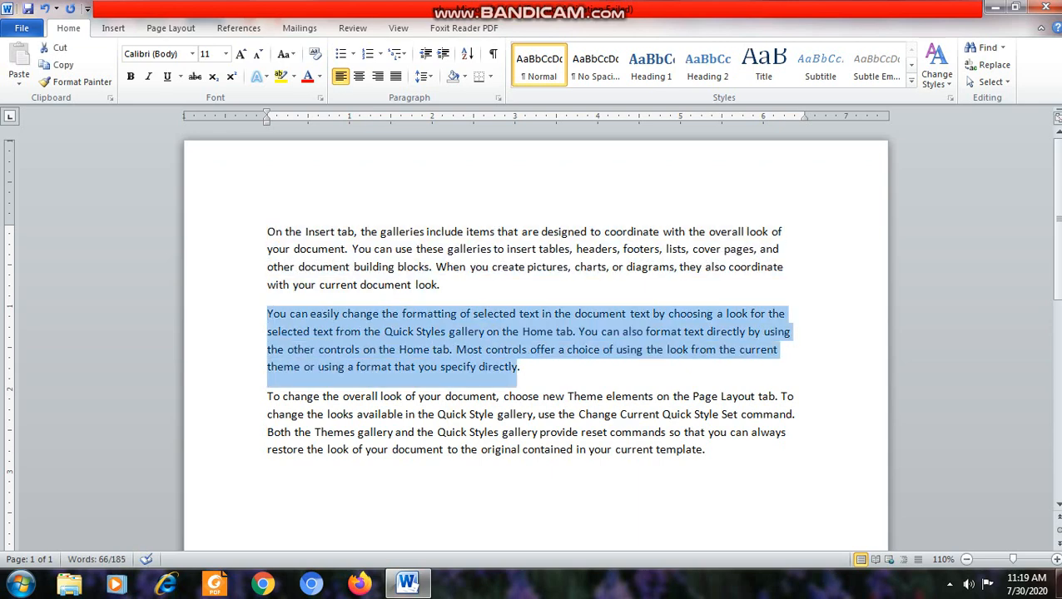
{"action": "key", "text": "ctrl+Down"}
{"action": "key", "text": "ctrl+shift+Down"}
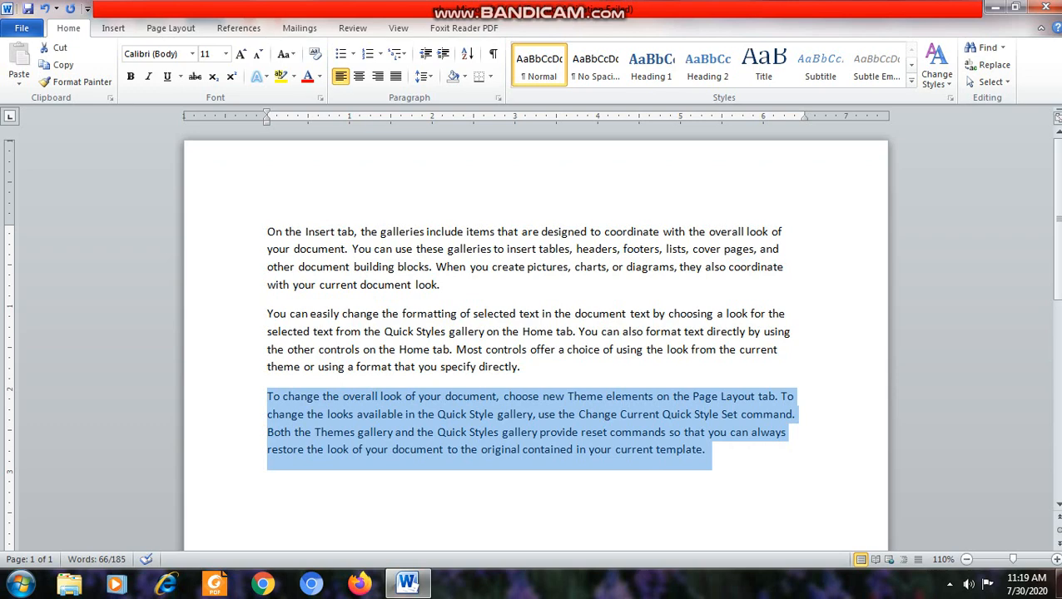
{"action": "left_click", "coordinate": [520, 367]}
{"action": "left_click", "coordinate": [441, 284]}
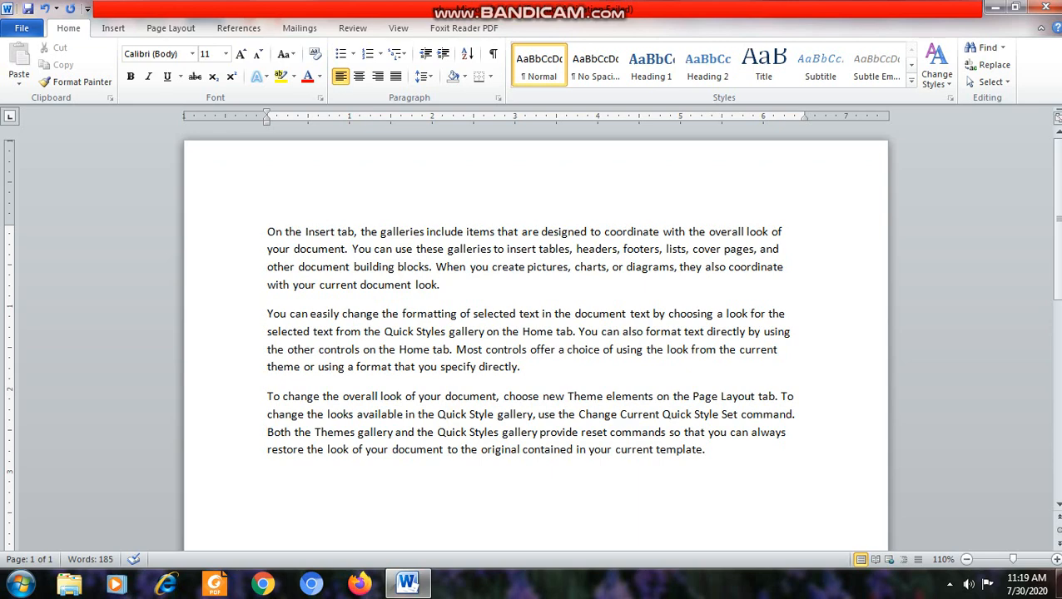
{"action": "double_click", "coordinate": [776, 232]}
{"action": "key", "text": "Right"}
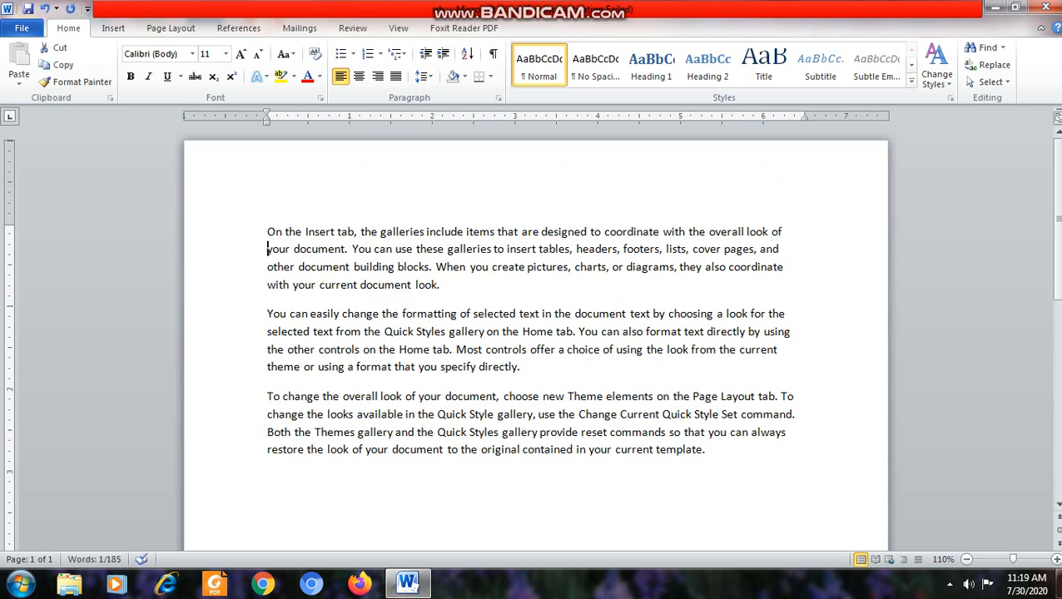
{"action": "key", "text": "shift+Right"}
{"action": "key", "text": "shift+Right"}
{"action": "key", "text": "Left"}
{"action": "key", "text": "Left"}
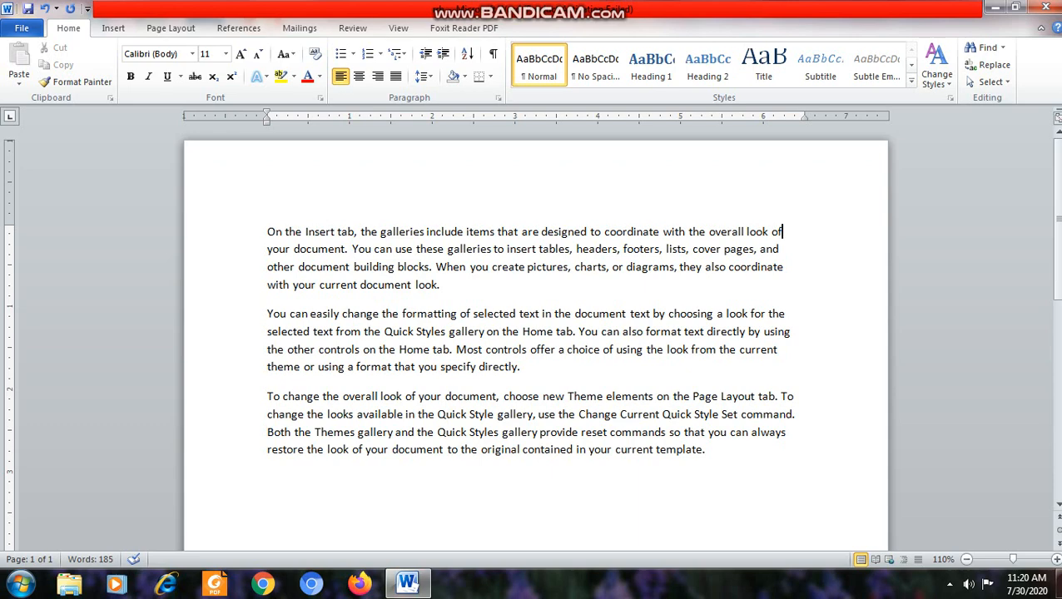
{"action": "key", "text": "Right"}
{"action": "left_click", "coordinate": [440, 285]}
Add a test line reading "Jhhhhj" below the third paragraph and delete it again.
{"action": "left_click", "coordinate": [705, 449]}
{"action": "key", "text": "Return"}
{"action": "type", "text": "jhhhhj"}
{"action": "key", "text": "Return"}
{"action": "left_click_drag", "start_coordinate": [267, 480], "coordinate": [305, 481]}
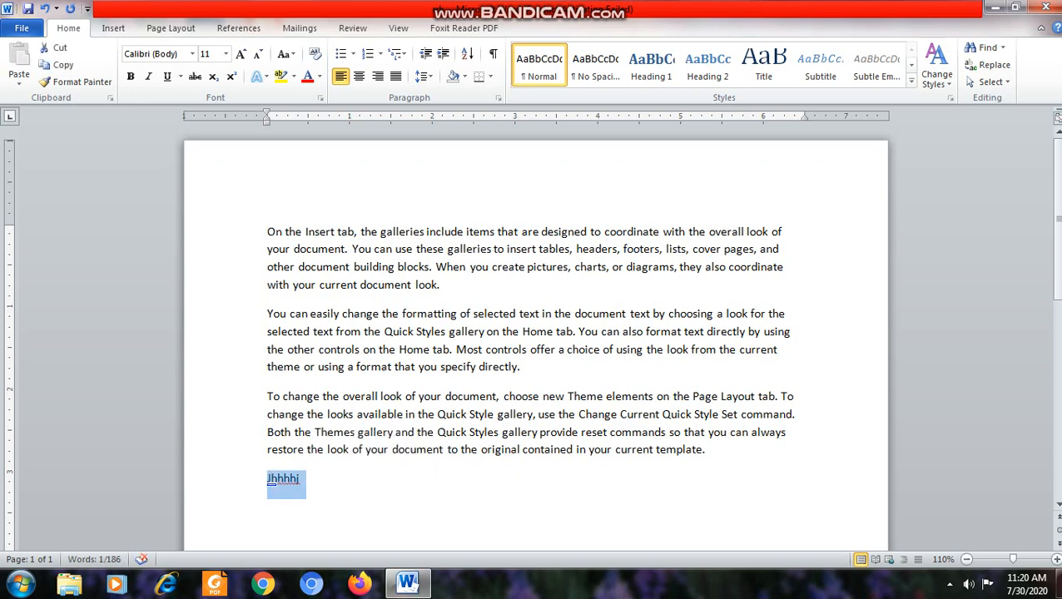
{"action": "key", "text": "BackSpace"}
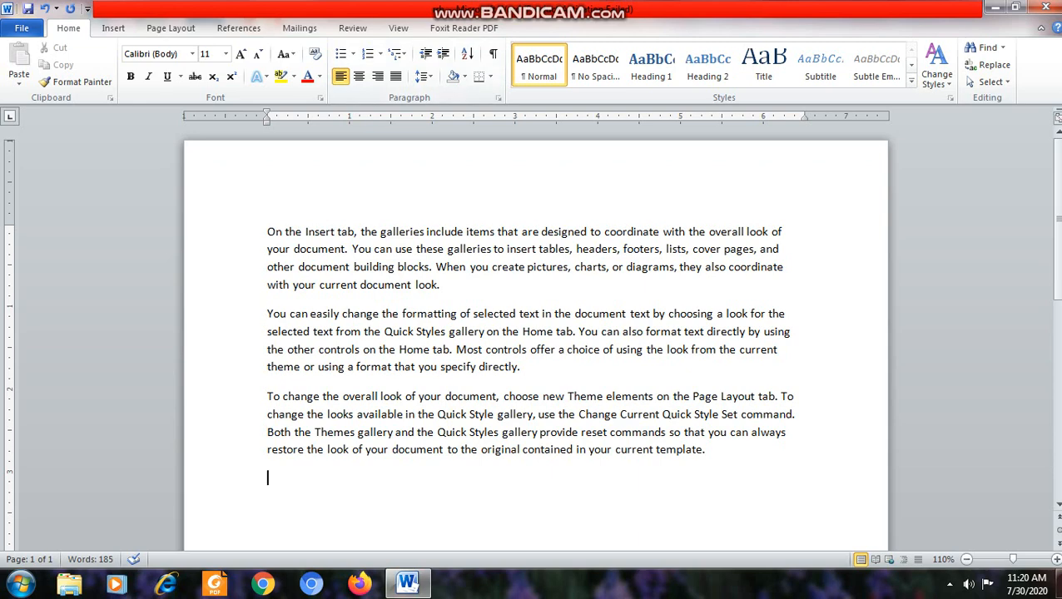
Right-align the first paragraph, and centre it instead.
{"action": "key", "text": "ctrl+Home"}
{"action": "key", "text": "ctrl+shift+Down"}
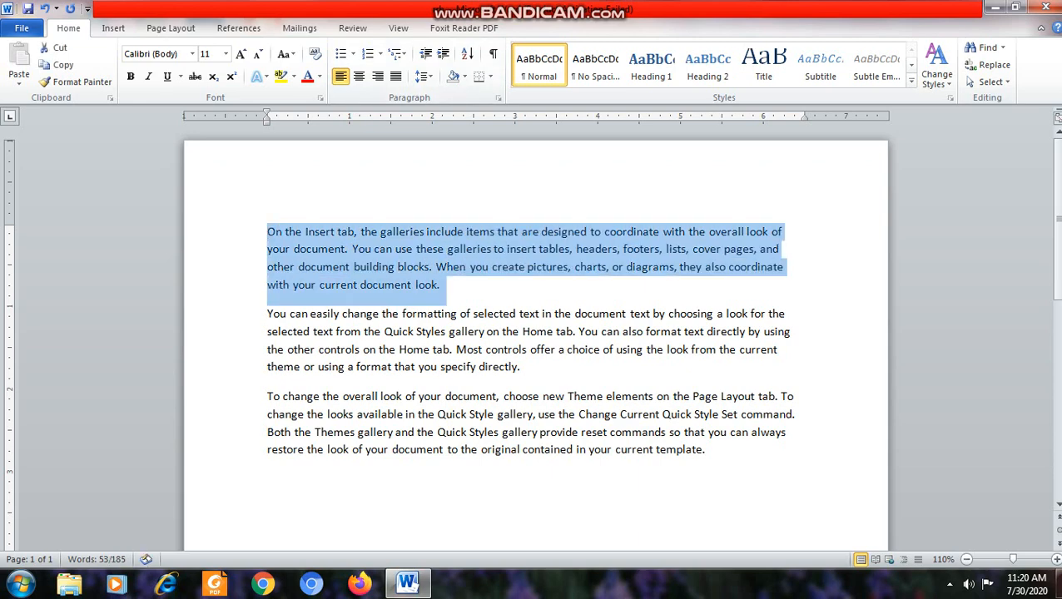
{"action": "key", "text": "ctrl+r"}
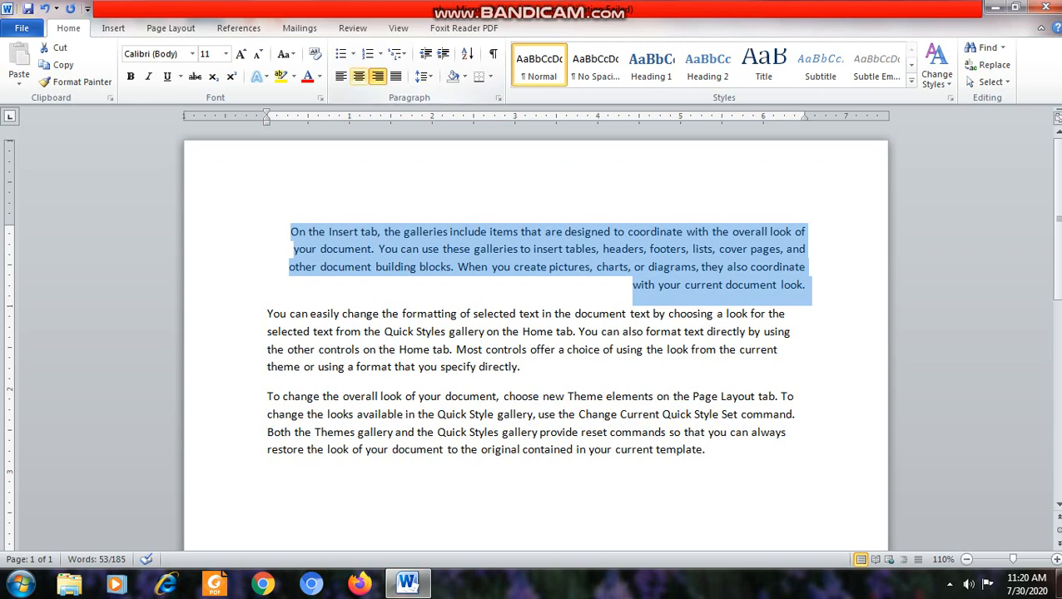
{"action": "left_click", "coordinate": [358, 76]}
Add the line "Rrb rkcl center" below the third paragraph.
{"action": "left_click", "coordinate": [267, 477]}
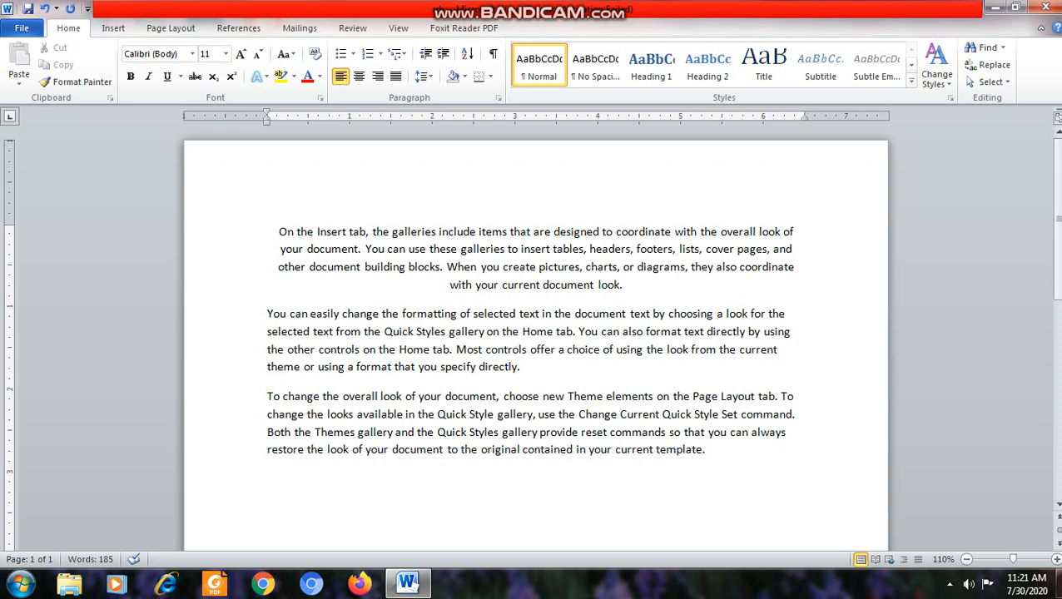
{"action": "type", "text": "Rrb rkcl center"}
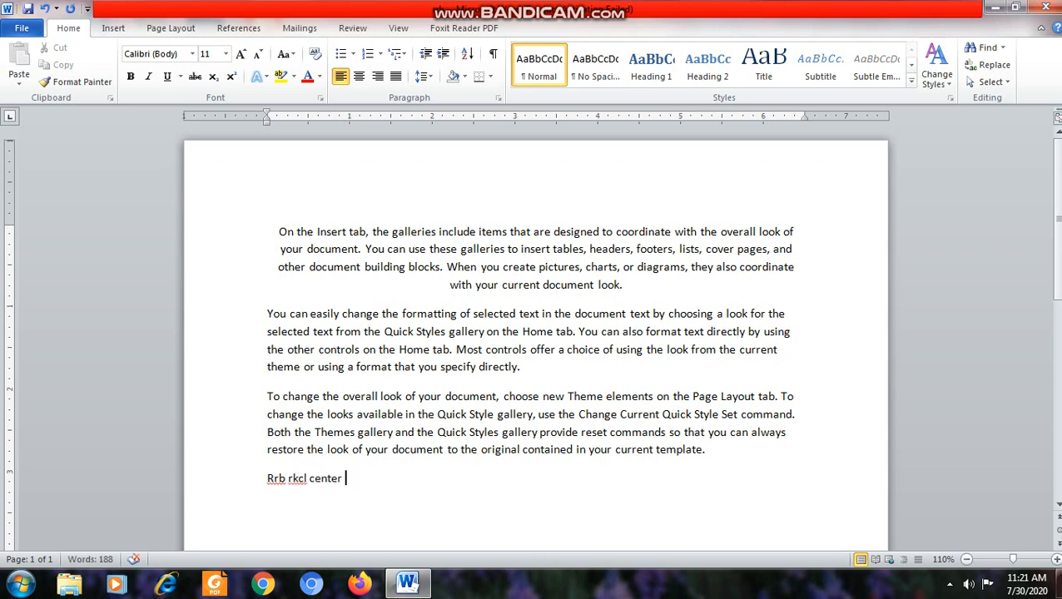
{"action": "key", "text": "ctrl+shift+Left"}
{"action": "key", "text": "ctrl+shift+Left"}
{"action": "key", "text": "ctrl+shift+Left"}
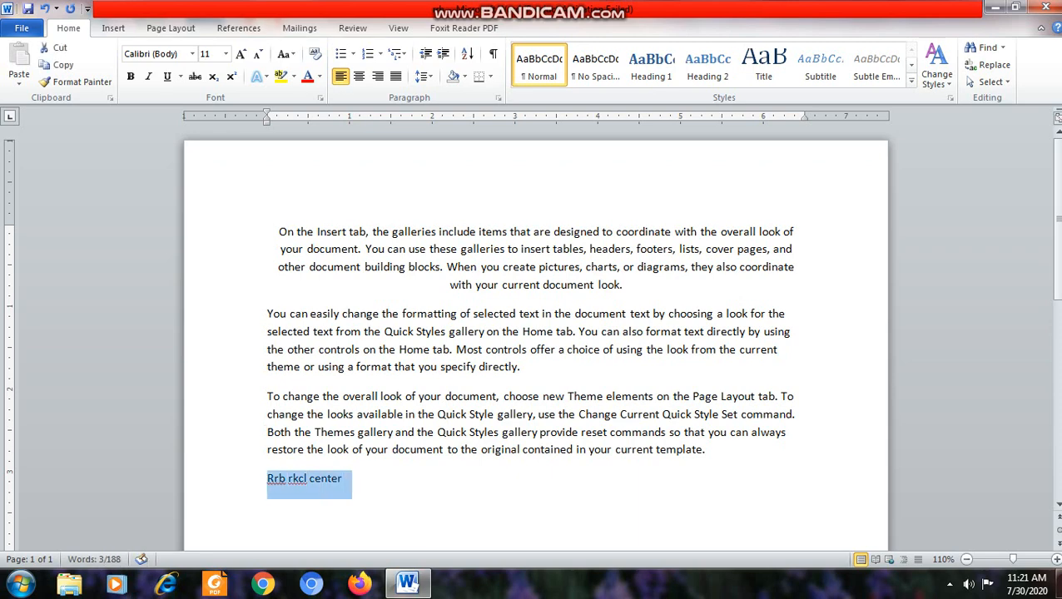
{"action": "key", "text": "Left"}
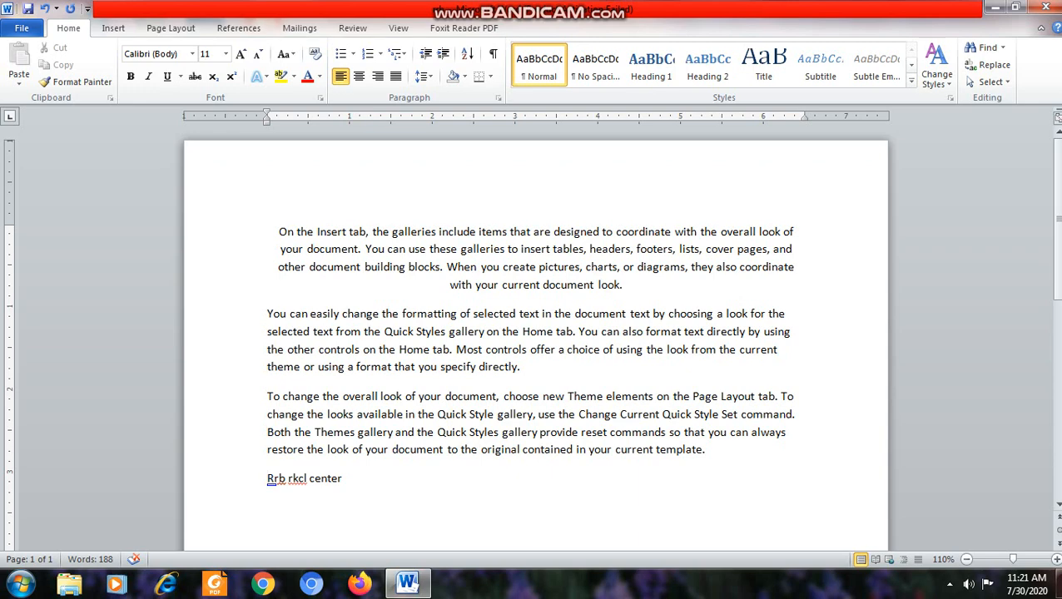
Right-align the "Rrb rkcl center" line, and change its alignment to centred.
{"action": "key", "text": "shift+Down"}
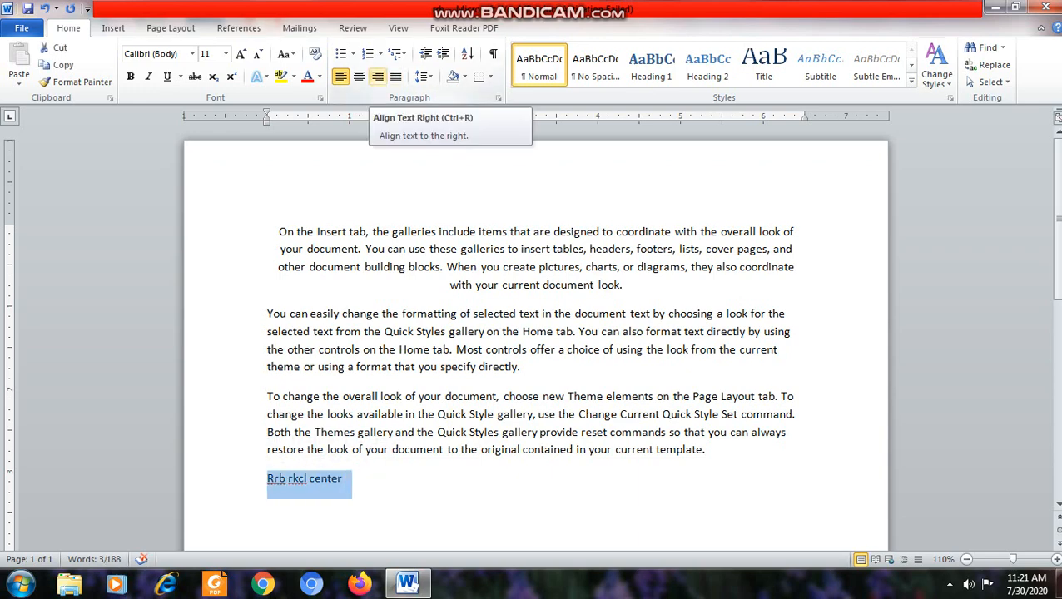
{"action": "left_click", "coordinate": [377, 76]}
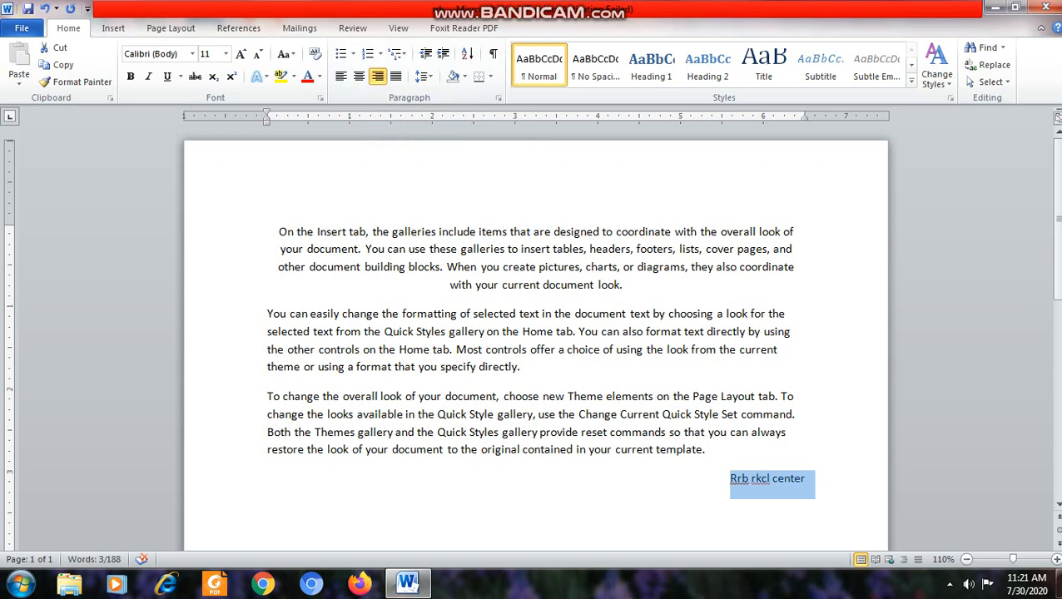
{"action": "left_click", "coordinate": [359, 77]}
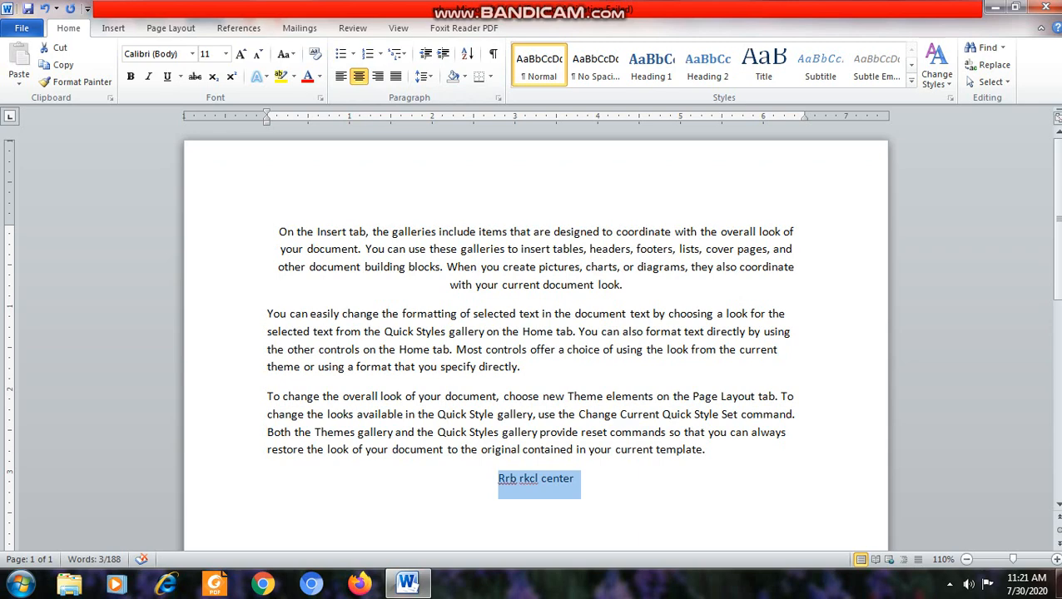
{"action": "left_click", "coordinate": [499, 478]}
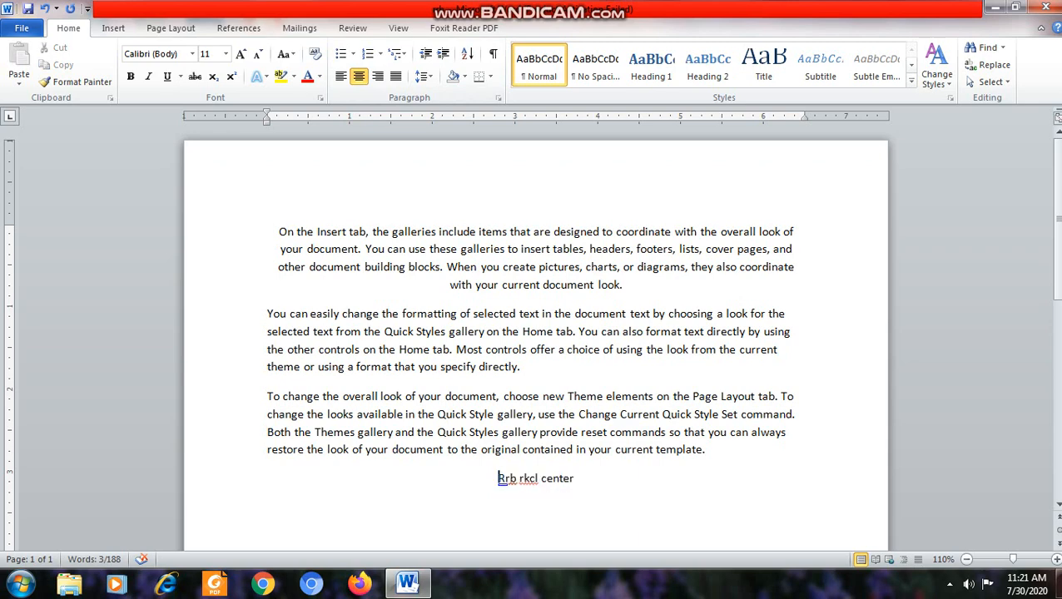
Set the first paragraph back to left alignment.
{"action": "left_click_drag", "start_coordinate": [279, 232], "coordinate": [625, 286]}
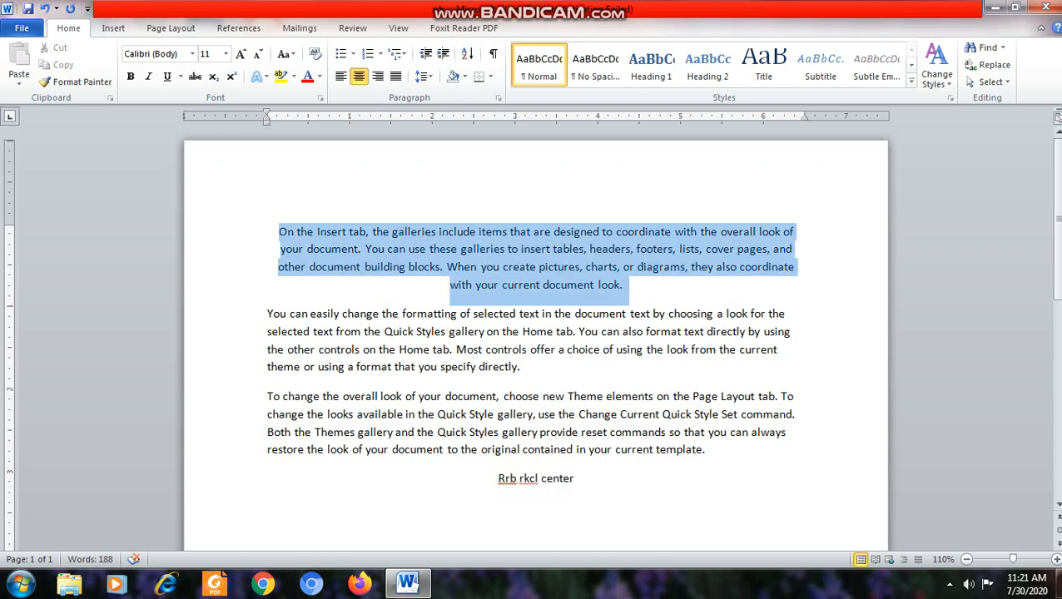
{"action": "key", "text": "ctrl+l"}
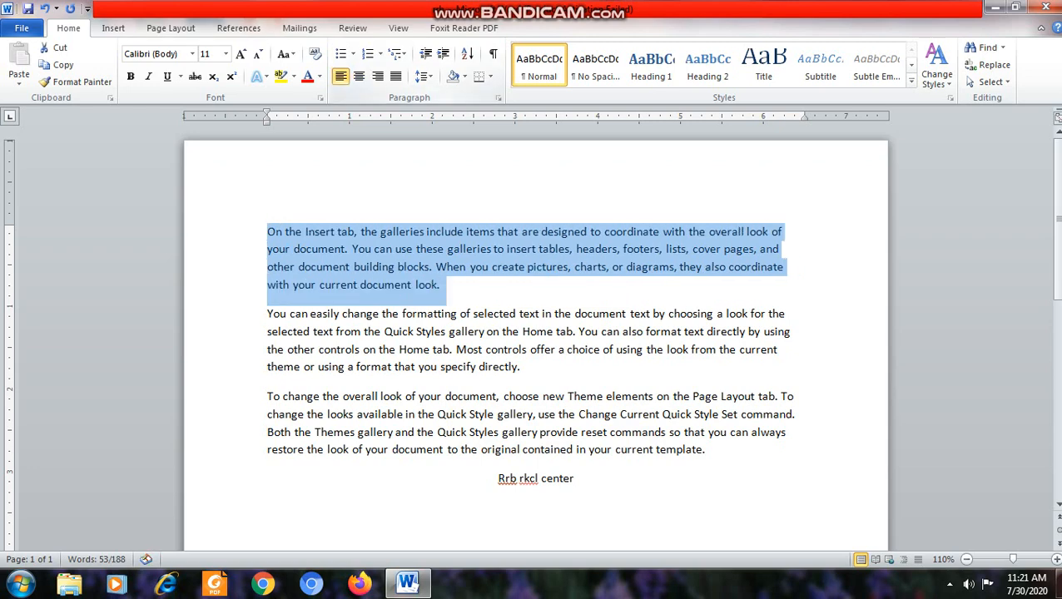
{"action": "left_click", "coordinate": [441, 284]}
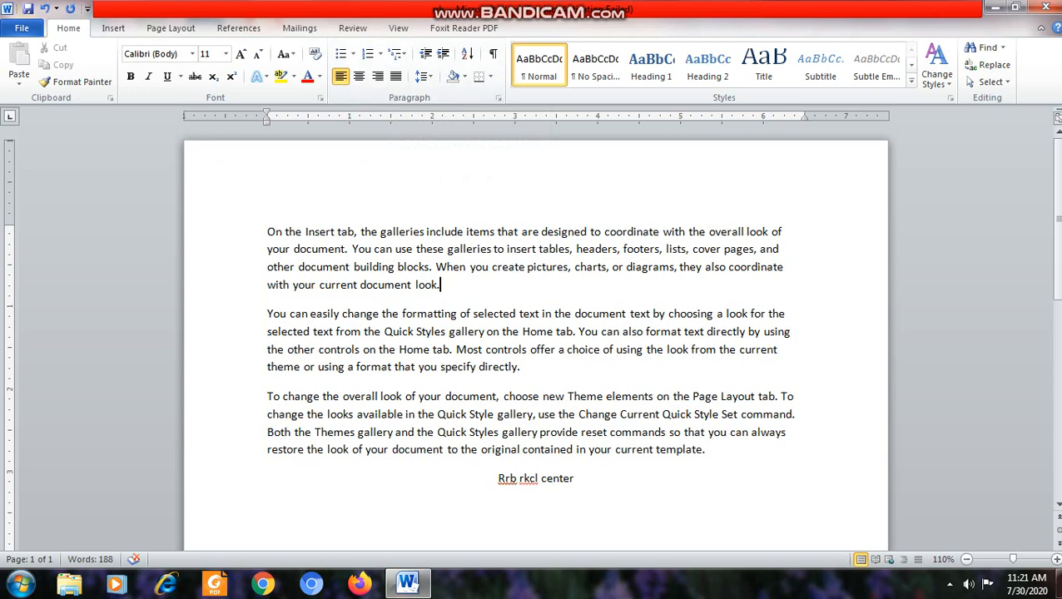
Justify the first paragraph to both margins.
{"action": "left_click", "coordinate": [268, 232]}
{"action": "left_click_drag", "start_coordinate": [268, 232], "coordinate": [446, 287]}
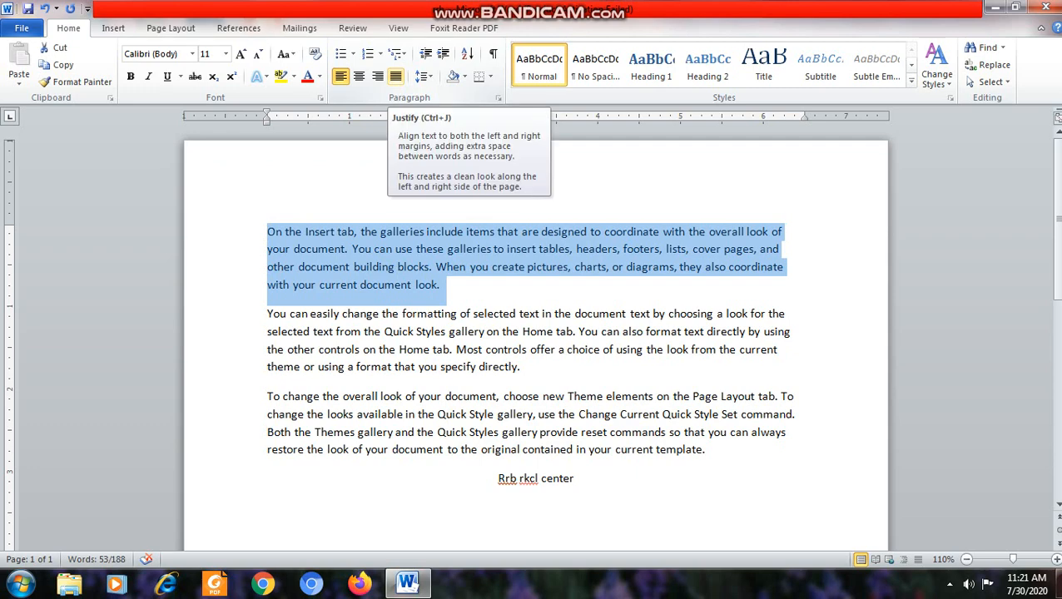
{"action": "left_click", "coordinate": [396, 76]}
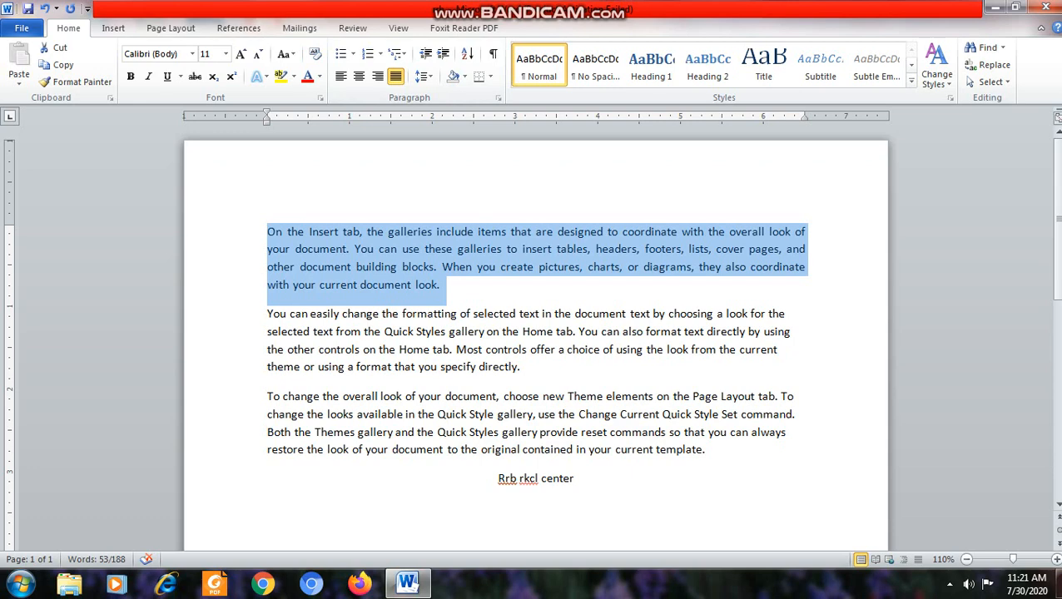
{"action": "left_click", "coordinate": [805, 232]}
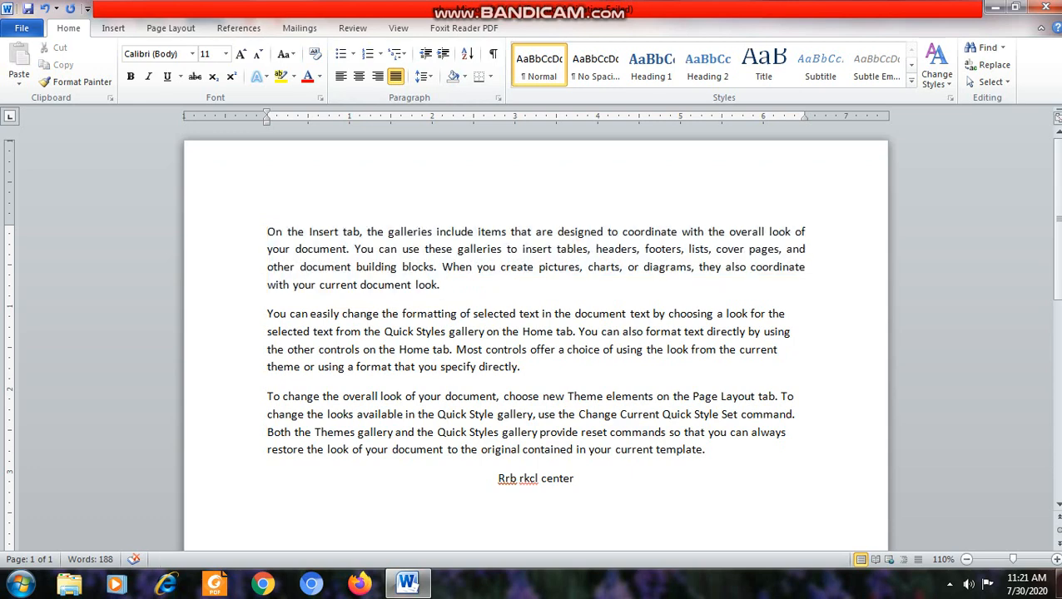
Justify the second and third paragraphs as well, and dismiss the Windows color scheme prompt.
{"action": "left_click_drag", "start_coordinate": [267, 314], "coordinate": [524, 373]}
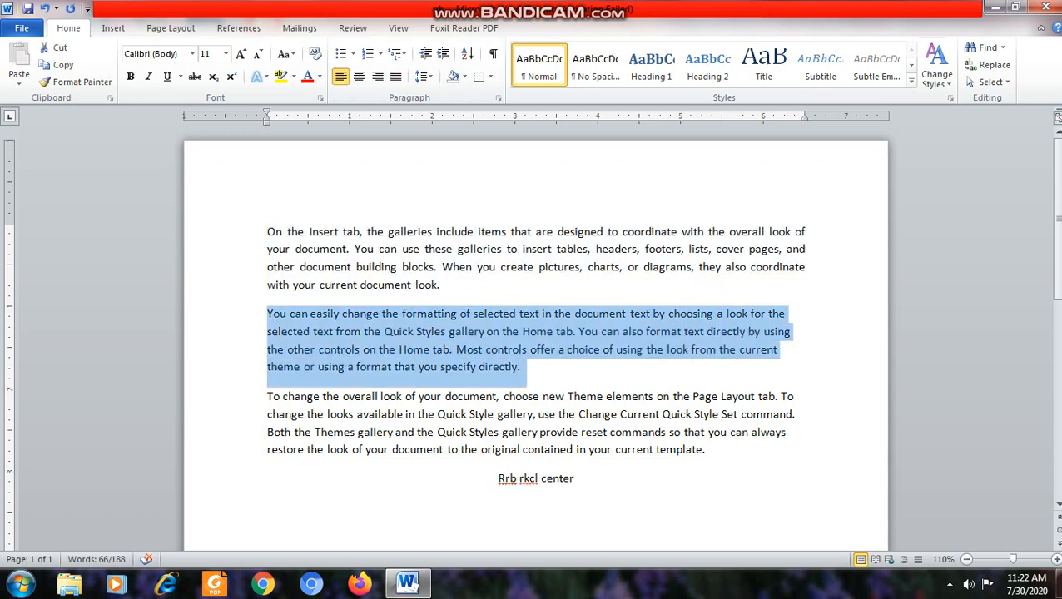
{"action": "left_click", "coordinate": [396, 76]}
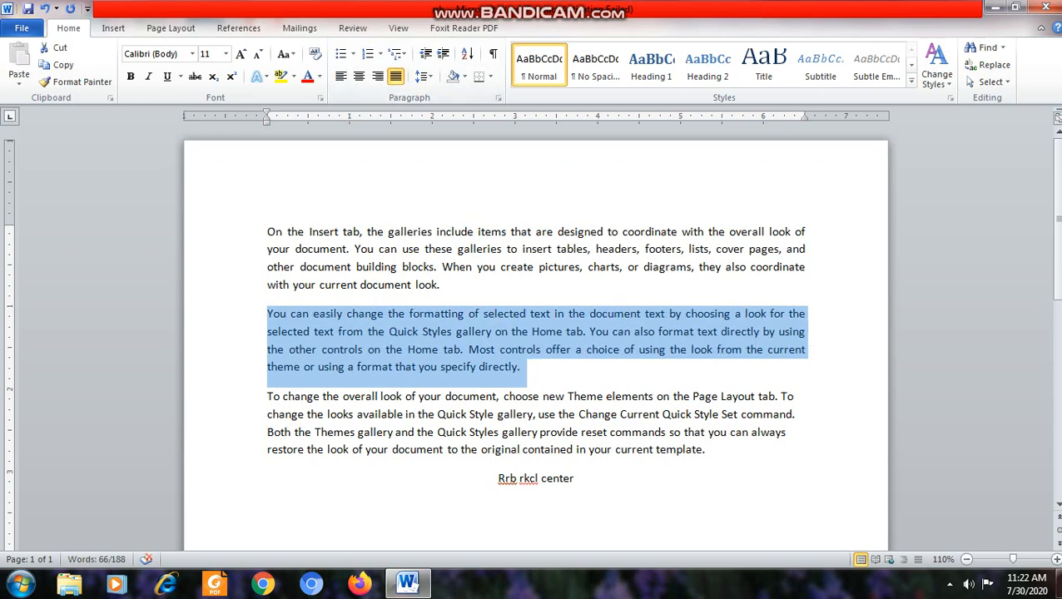
{"action": "left_click_drag", "start_coordinate": [267, 396], "coordinate": [712, 456]}
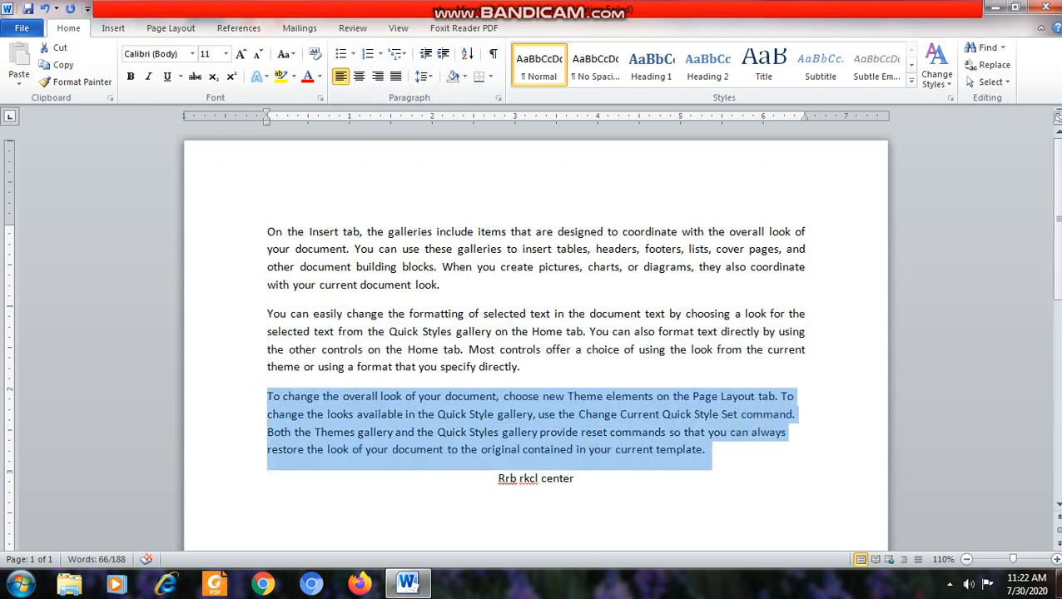
{"action": "left_click", "coordinate": [395, 76]}
{"action": "left_click", "coordinate": [696, 450]}
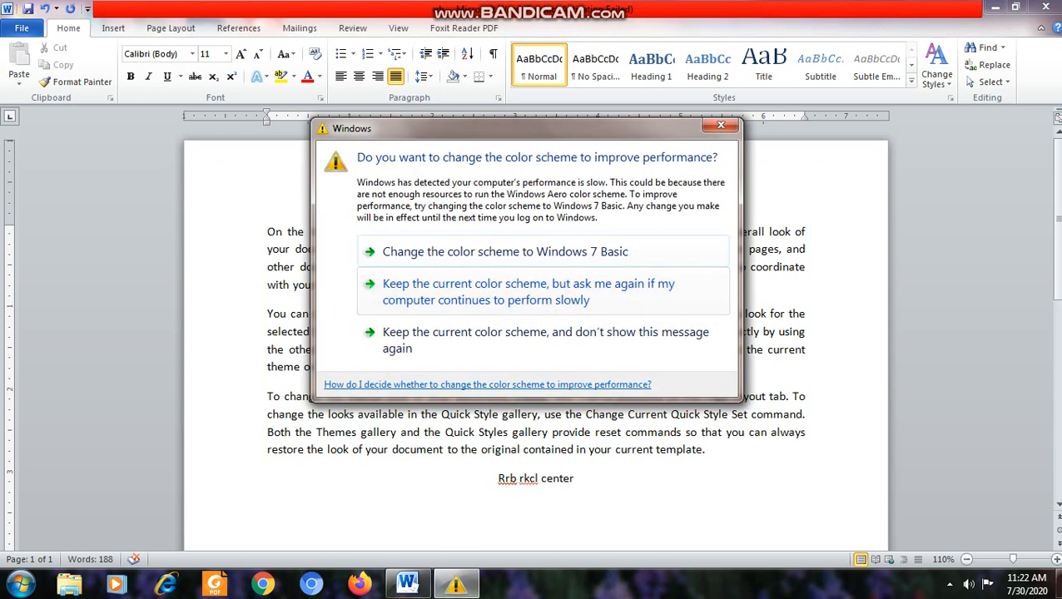
{"action": "left_click", "coordinate": [720, 124]}
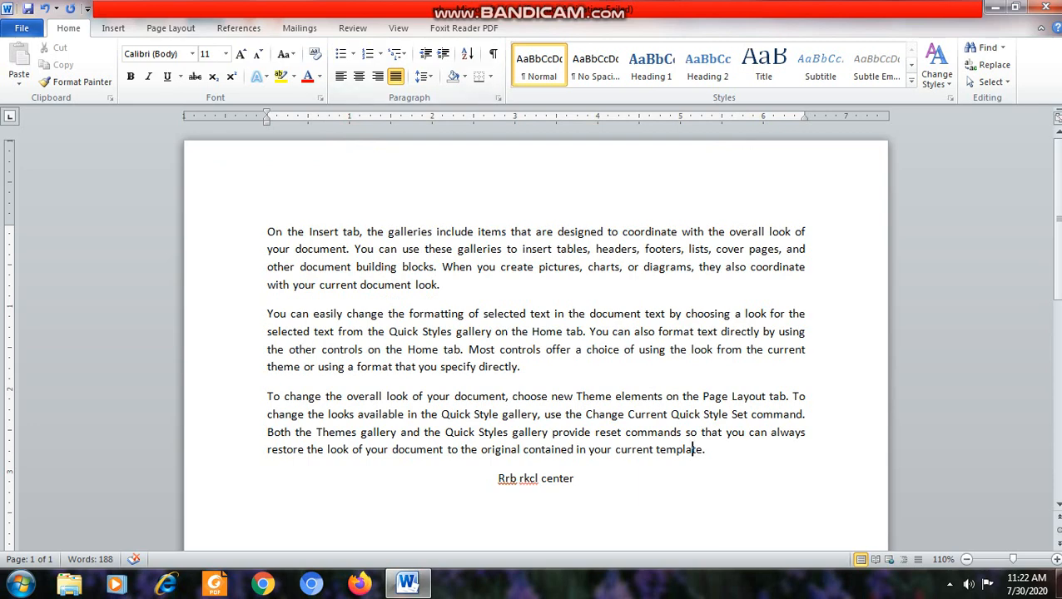
Delete the centred line "Rrb rkcl center" below the third paragraph.
{"action": "left_click_drag", "start_coordinate": [574, 478], "coordinate": [497, 480]}
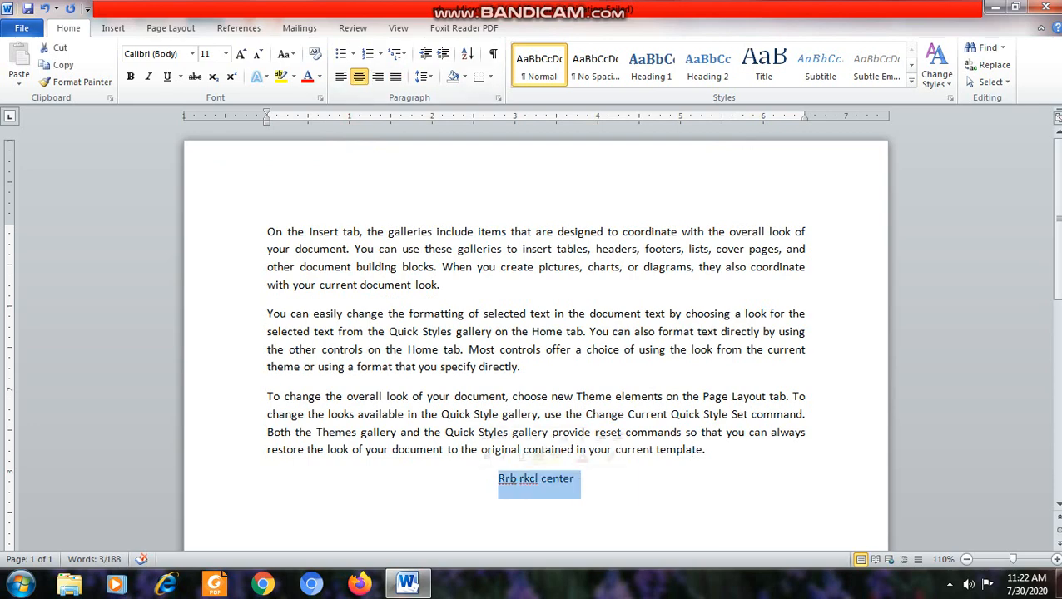
{"action": "key", "text": "Delete"}
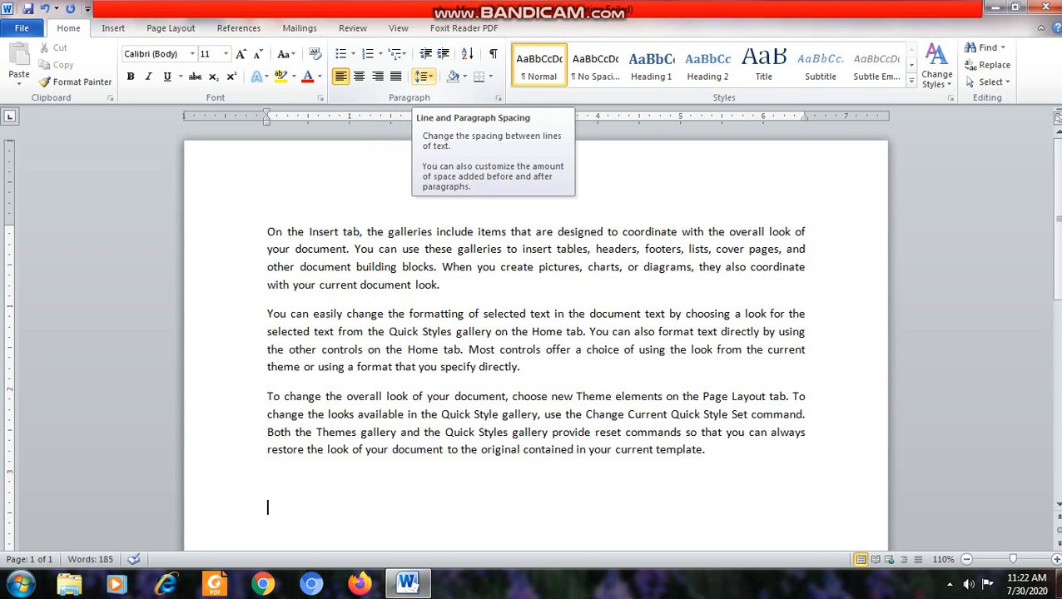
Set the line spacing of the whole first paragraph to 3.0.
{"action": "left_click_drag", "start_coordinate": [267, 232], "coordinate": [805, 232]}
{"action": "left_click_drag", "start_coordinate": [267, 248], "coordinate": [806, 249]}
{"action": "left_click", "coordinate": [478, 231]}
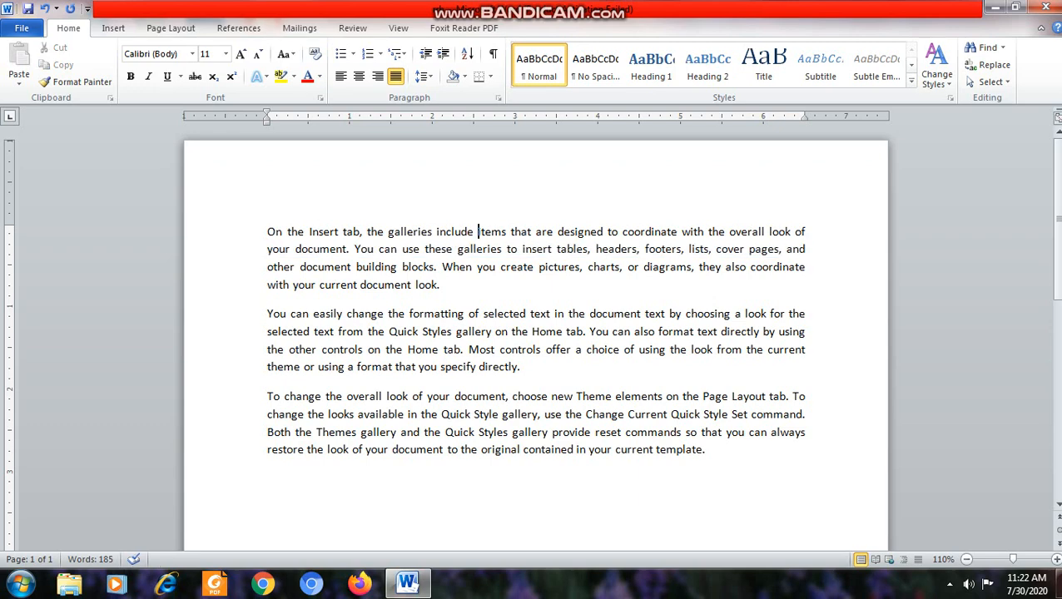
{"action": "left_click_drag", "start_coordinate": [268, 232], "coordinate": [446, 288]}
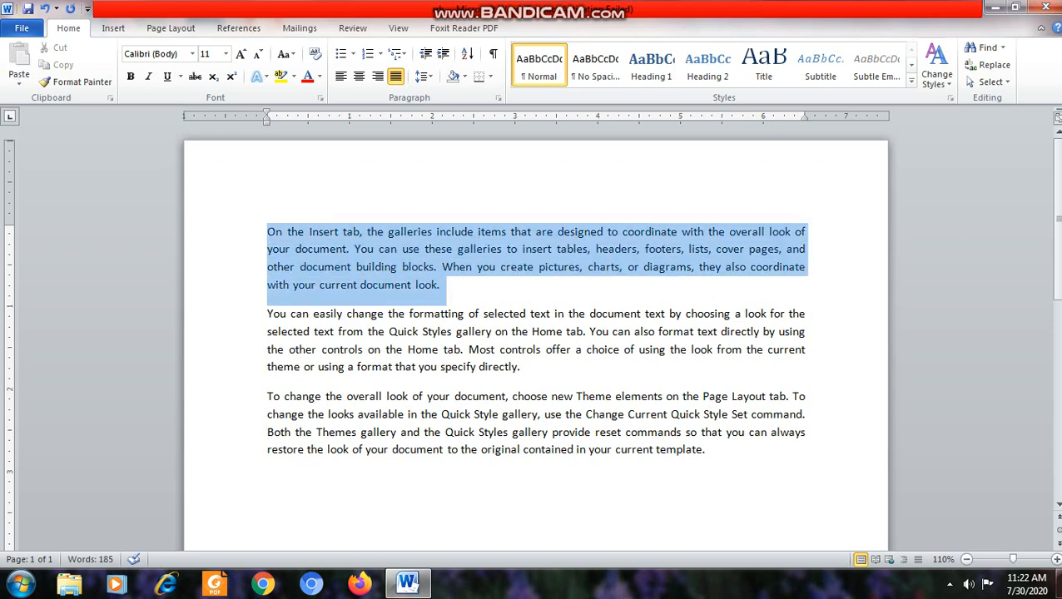
{"action": "left_click", "coordinate": [423, 75]}
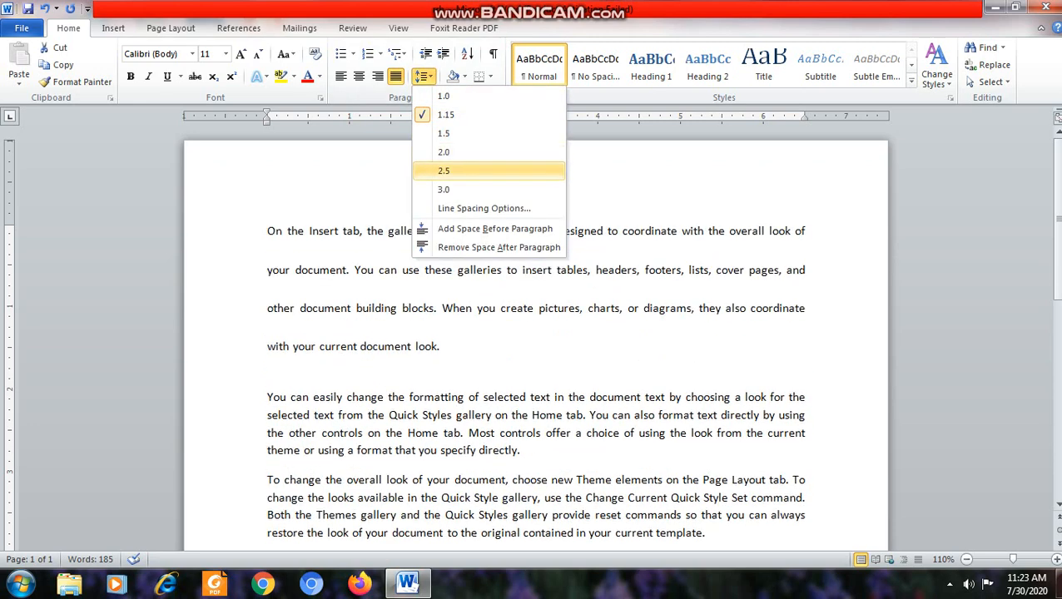
{"action": "left_click", "coordinate": [445, 190]}
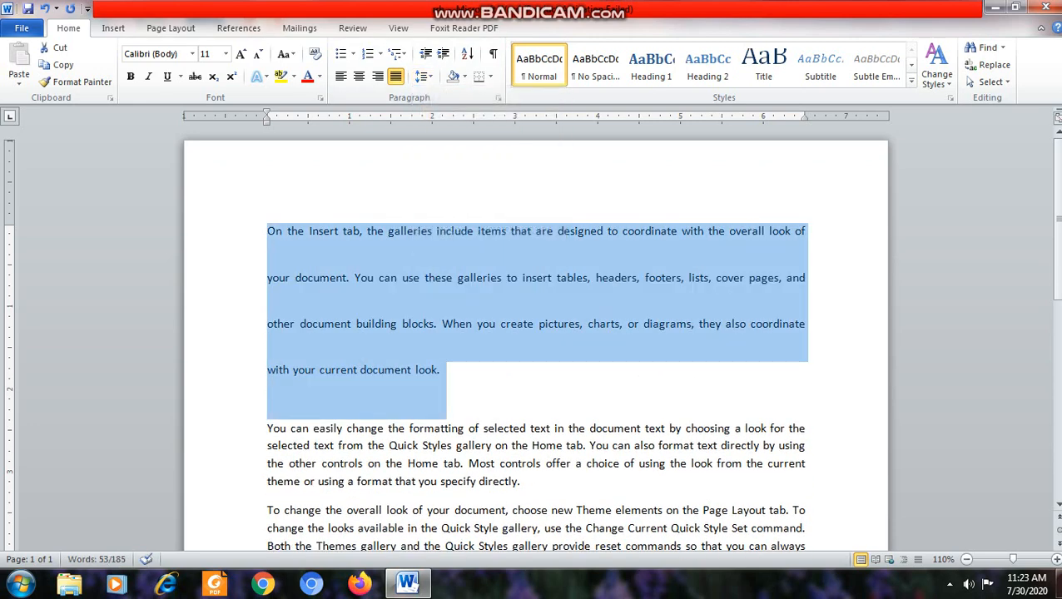
{"action": "left_click", "coordinate": [442, 370]}
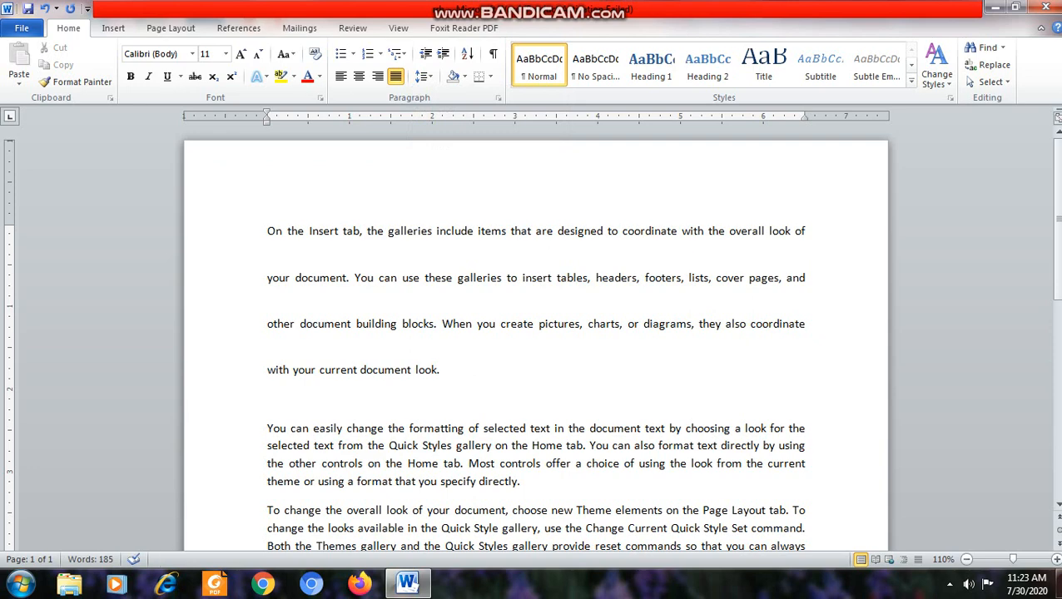
Reduce the first paragraph's line spacing to 1.0 and clear the selection.
{"action": "left_click_drag", "start_coordinate": [441, 371], "coordinate": [266, 230]}
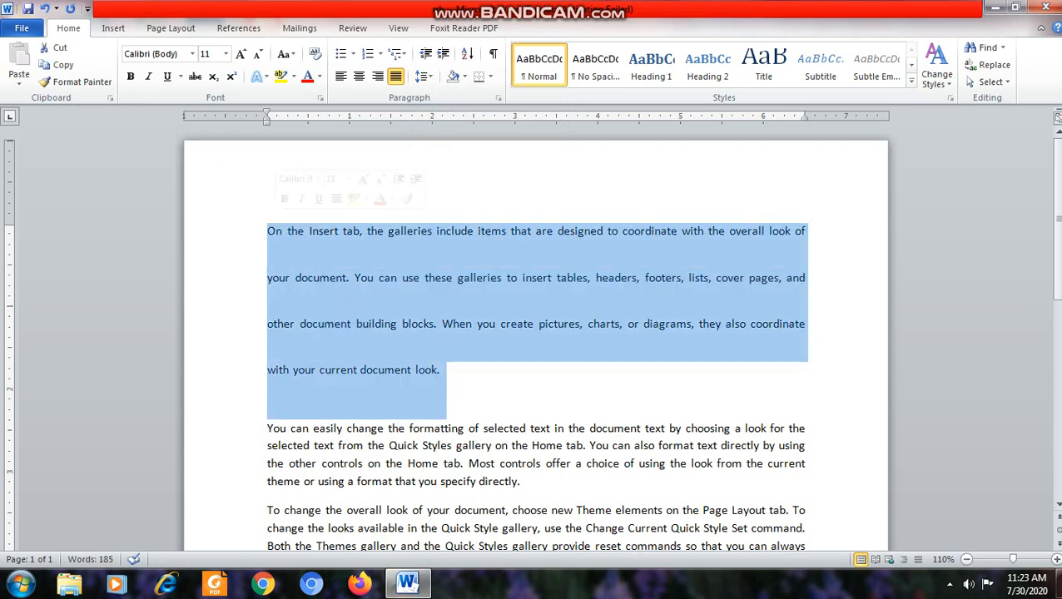
{"action": "left_click", "coordinate": [423, 76]}
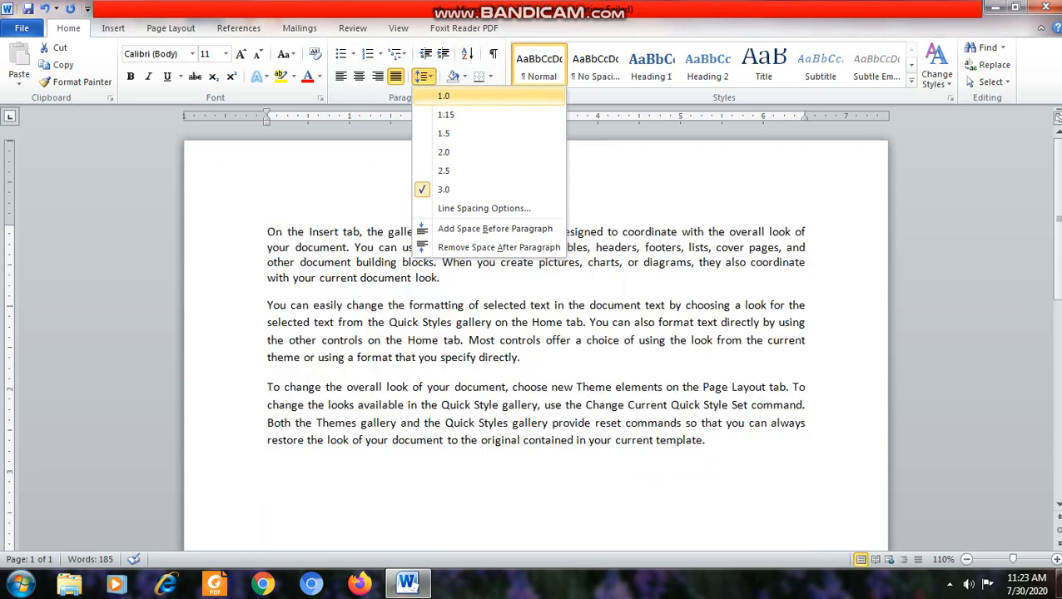
{"action": "left_click", "coordinate": [444, 97]}
{"action": "left_click", "coordinate": [423, 76]}
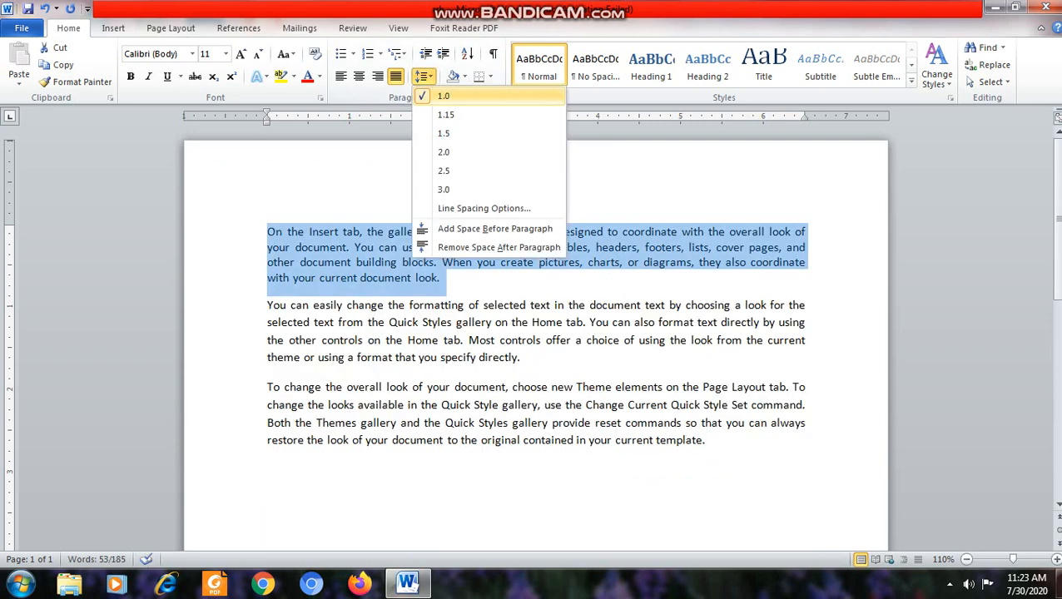
{"action": "left_click", "coordinate": [443, 97]}
{"action": "left_click", "coordinate": [441, 278]}
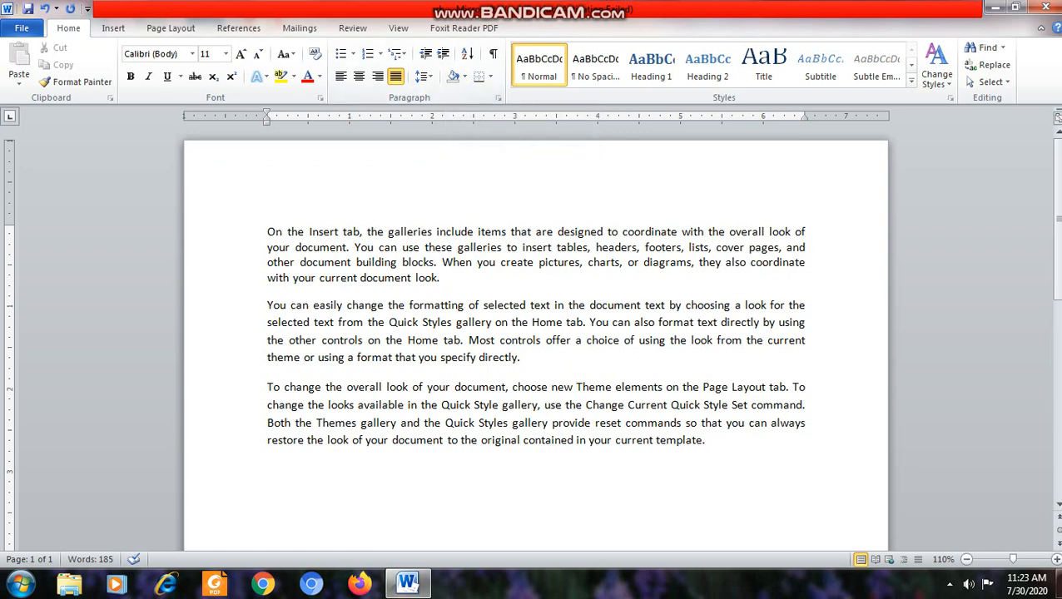
Apply yellow shading behind the first line of the first paragraph.
{"action": "left_click_drag", "start_coordinate": [267, 232], "coordinate": [806, 233]}
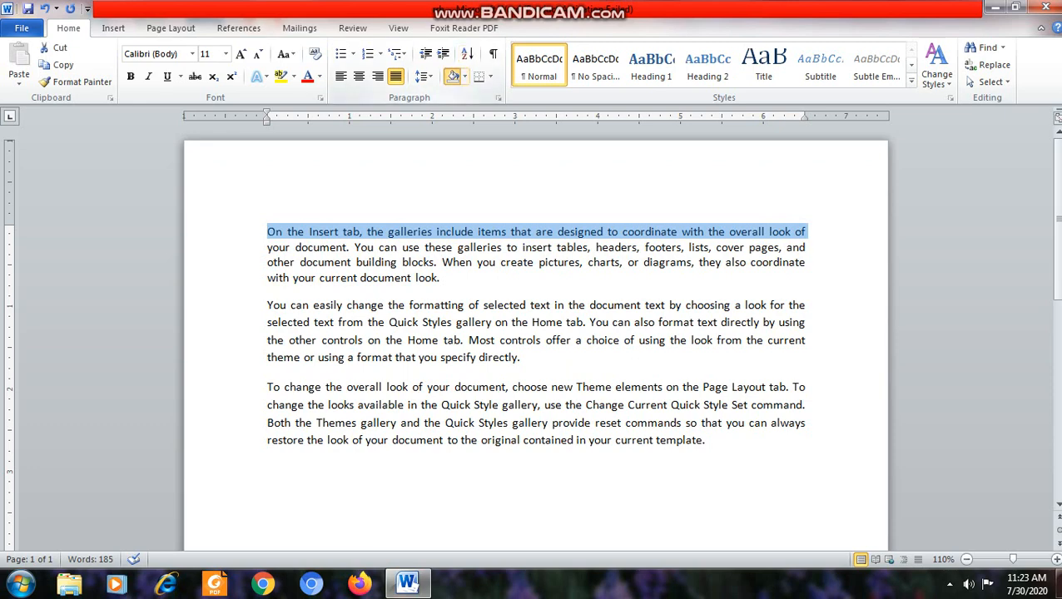
{"action": "left_click", "coordinate": [465, 76]}
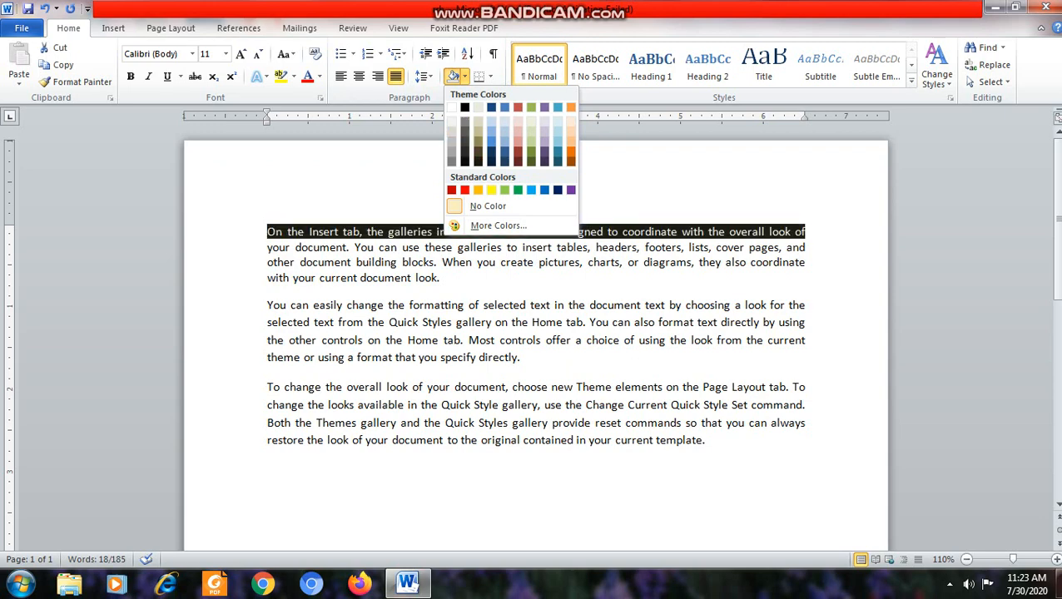
{"action": "left_click", "coordinate": [505, 189]}
{"action": "left_click", "coordinate": [541, 305]}
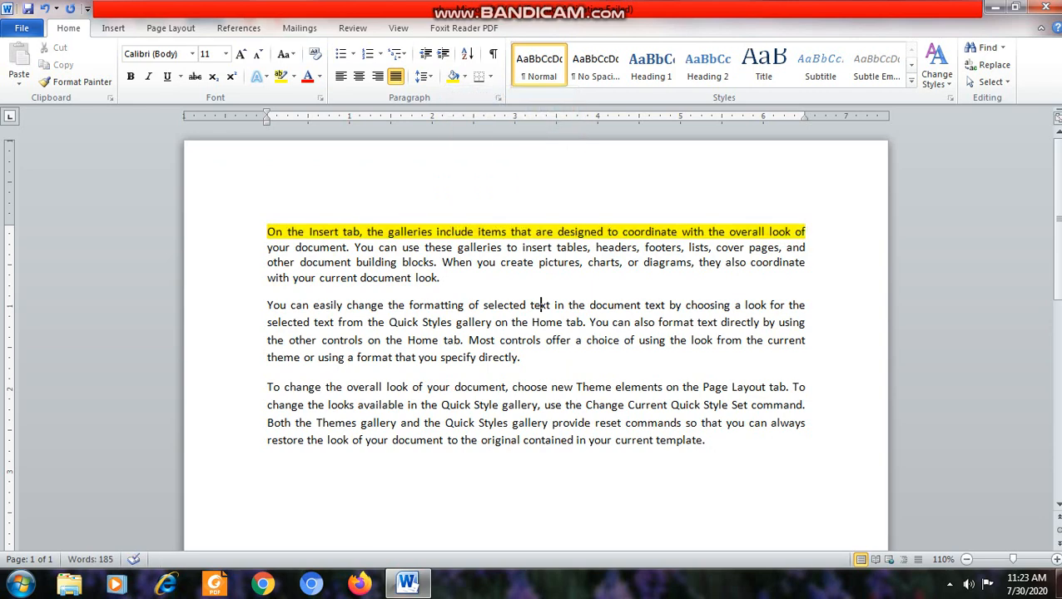
Look over the text highlight colors without applying one, and undo the yellow shading on the first line.
{"action": "left_click", "coordinate": [294, 76]}
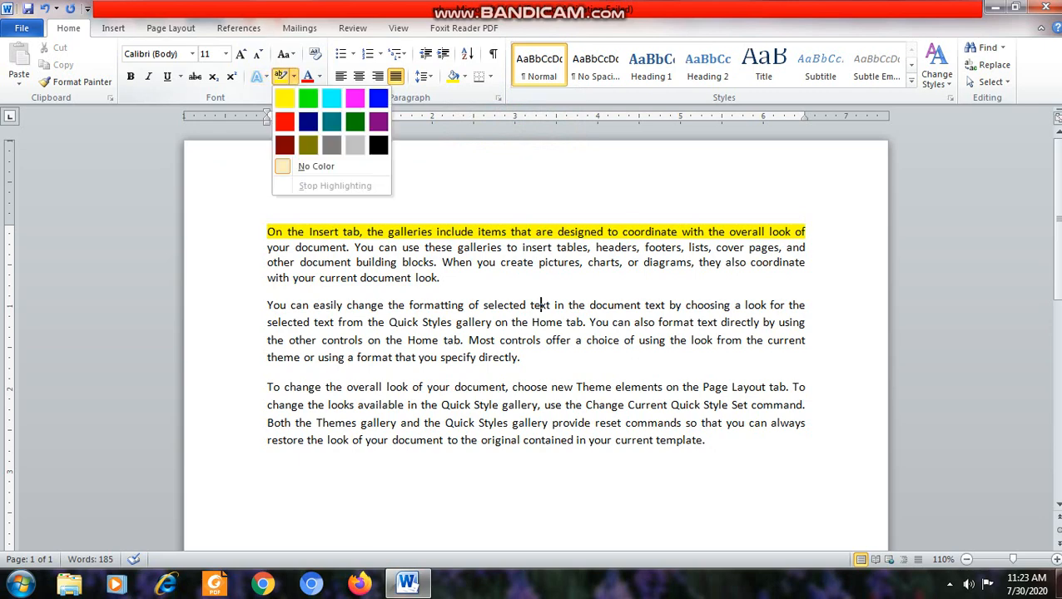
{"action": "left_click", "coordinate": [293, 76]}
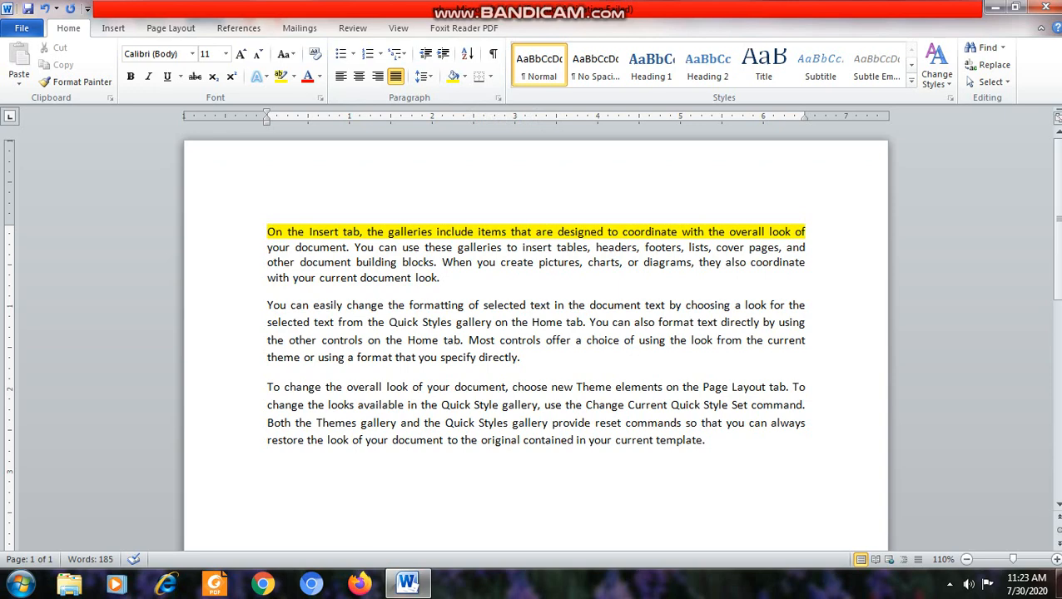
{"action": "key", "text": "ctrl+z"}
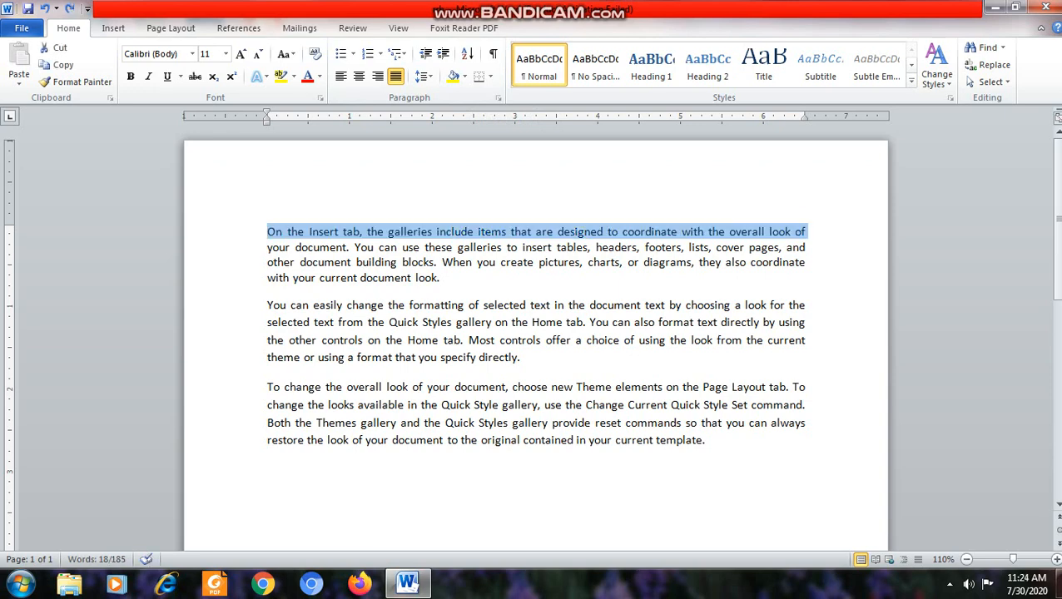
Apply the Bottom Border option to the opening lines of the first and third paragraphs, both selected together.
{"action": "left_click_drag", "start_coordinate": [267, 387], "coordinate": [806, 387]}
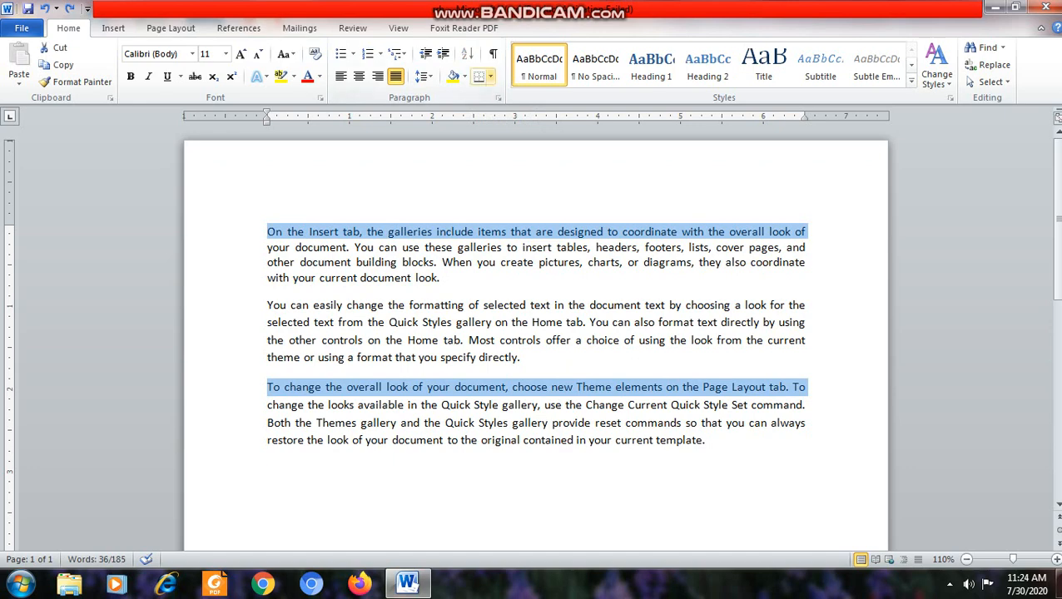
{"action": "left_click", "coordinate": [490, 76]}
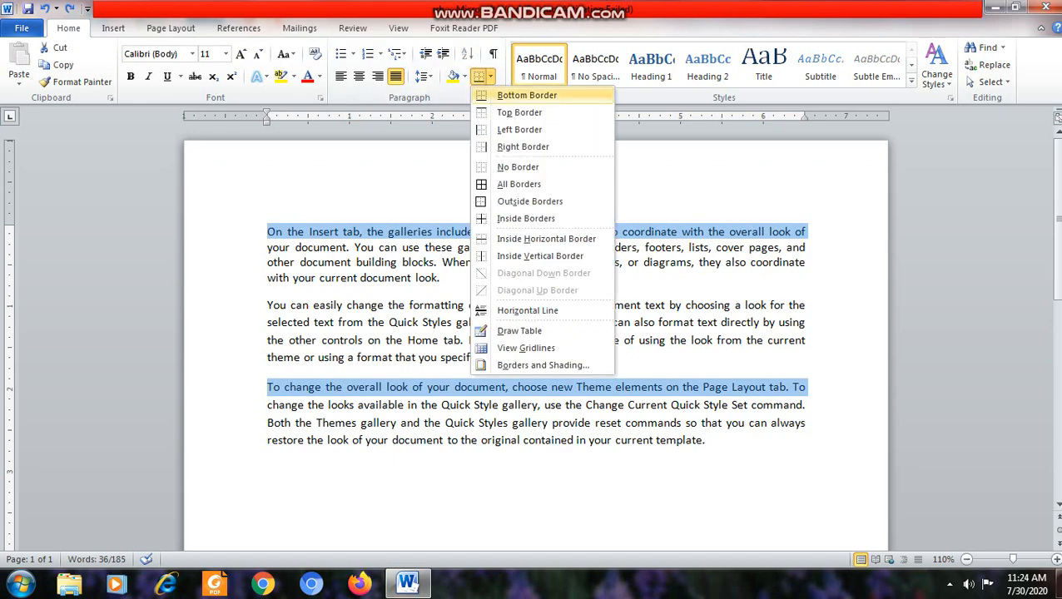
{"action": "left_click", "coordinate": [526, 95]}
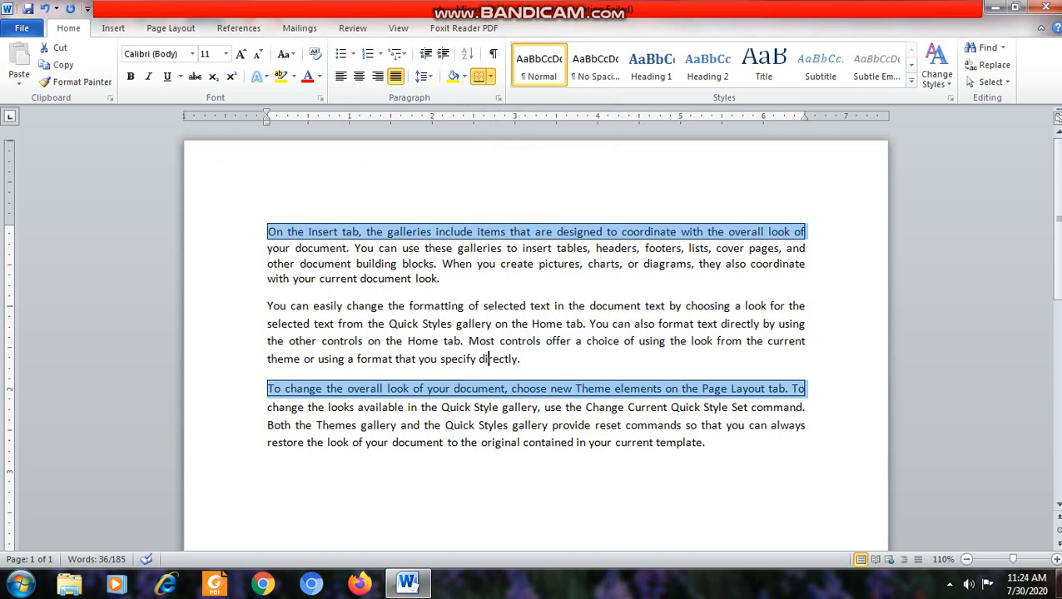
{"action": "double_click", "coordinate": [501, 340]}
{"action": "double_click", "coordinate": [505, 306], "text": "ctrl"}
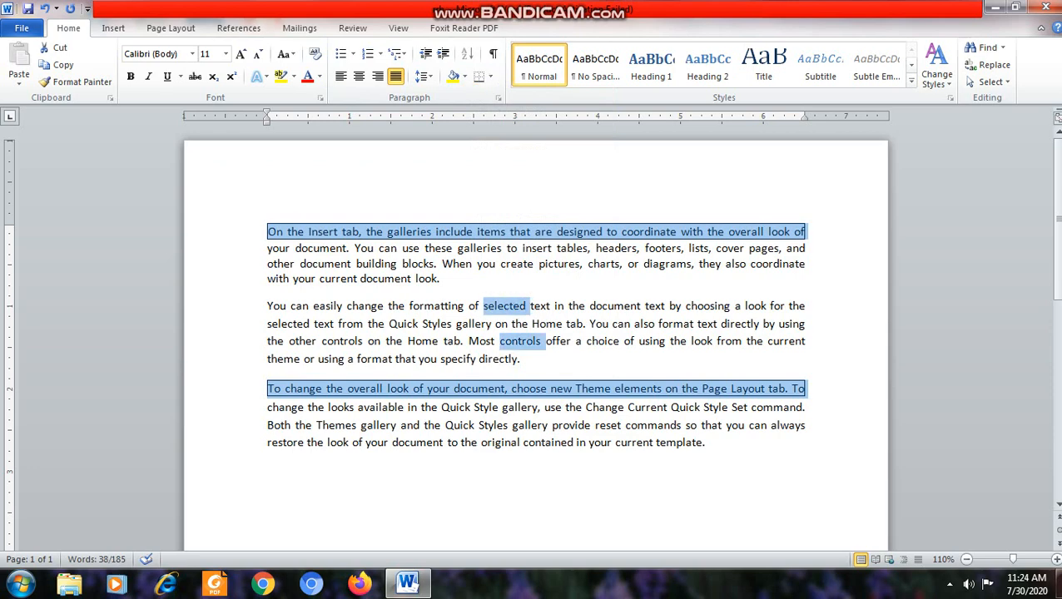
Undo the borders on the opening lines of the first and third paragraphs and clear the selection.
{"action": "key", "text": "ctrl+z"}
{"action": "key", "text": "ctrl+z"}
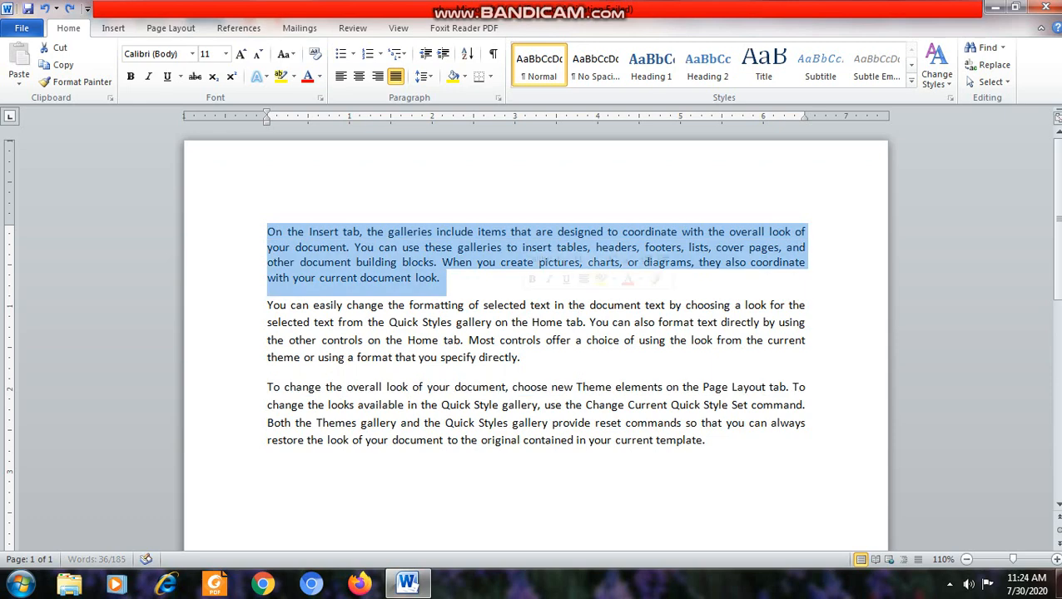
{"action": "left_click", "coordinate": [514, 305]}
Add the text "rrb" on the empty line below the third paragraph and give it a bottom border.
{"action": "key", "text": "ctrl+End"}
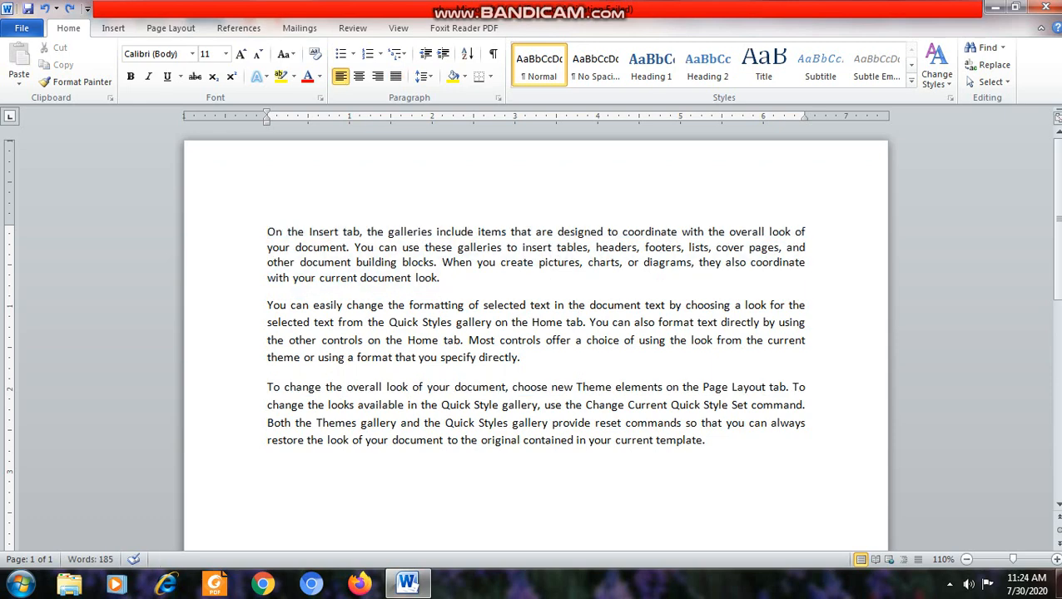
{"action": "type", "text": "rrb"}
{"action": "left_click_drag", "start_coordinate": [288, 471], "coordinate": [267, 471]}
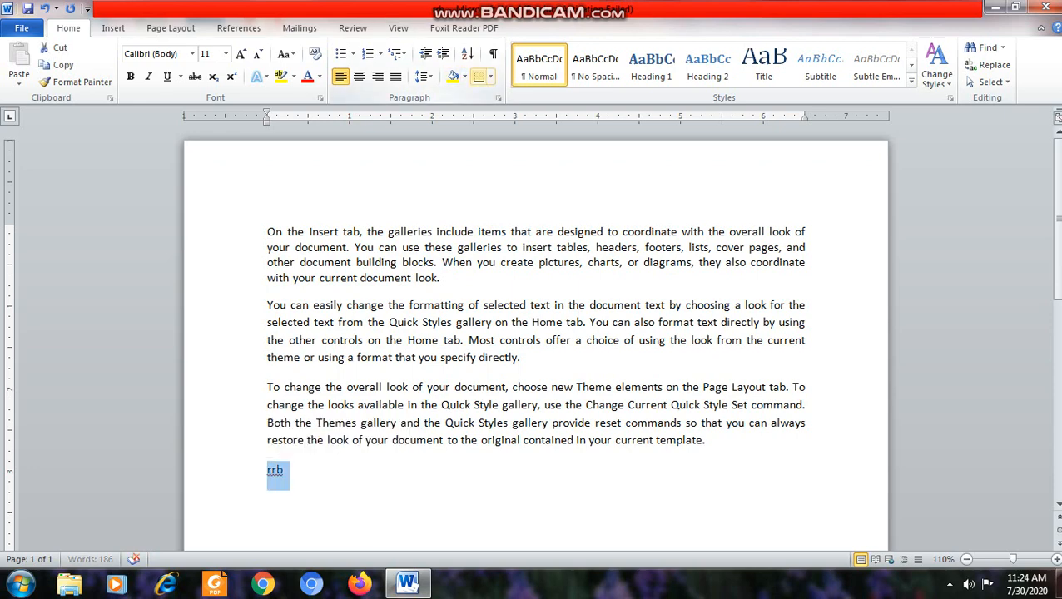
{"action": "left_click", "coordinate": [490, 76]}
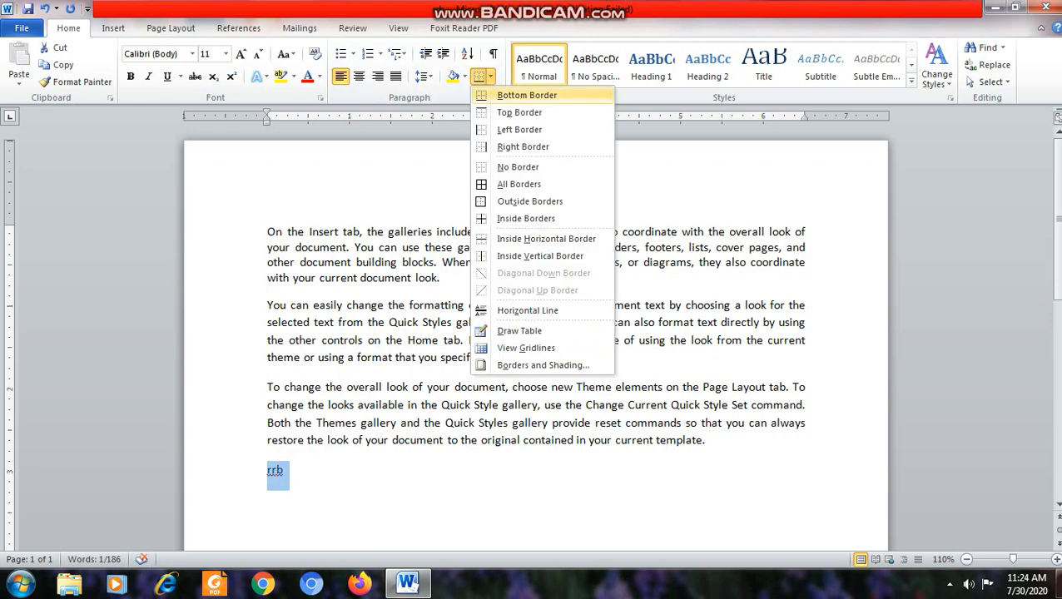
{"action": "left_click", "coordinate": [526, 95]}
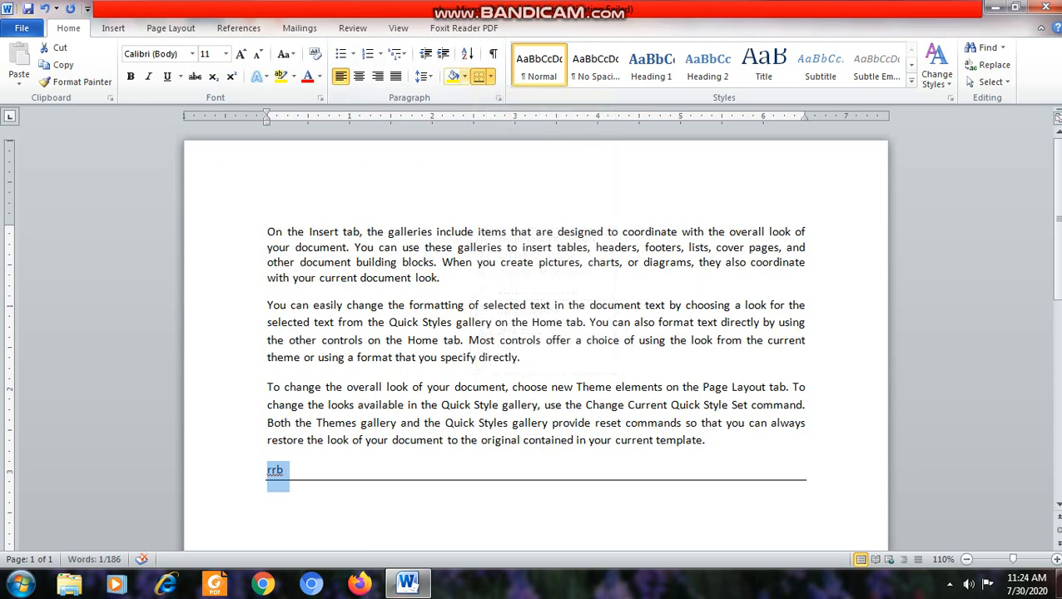
Add top, left and right borders to the "rrb" line so it is fully boxed.
{"action": "left_click", "coordinate": [490, 76]}
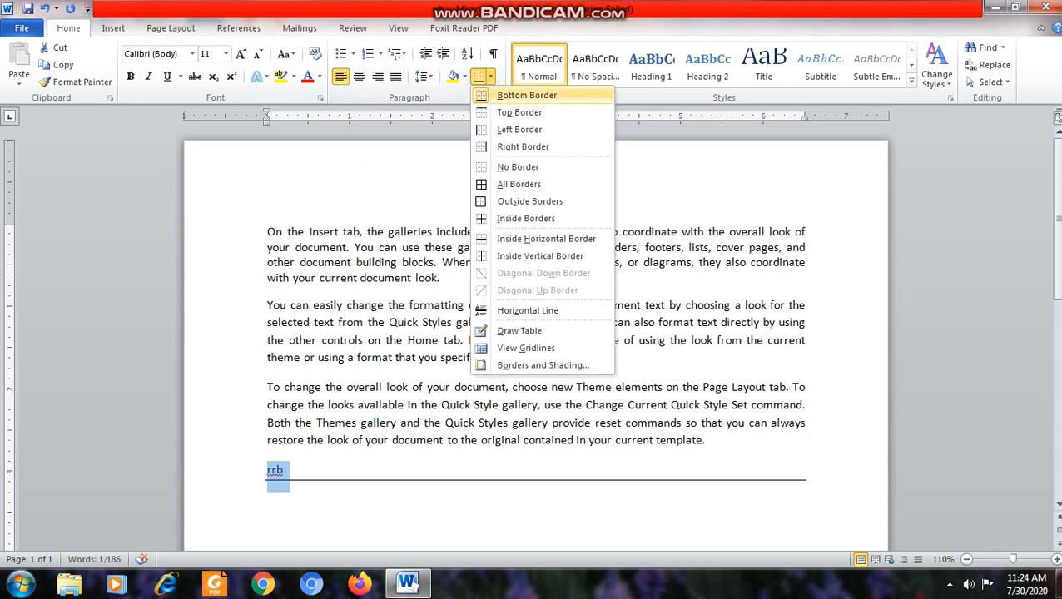
{"action": "left_click", "coordinate": [521, 111]}
{"action": "left_click", "coordinate": [490, 75]}
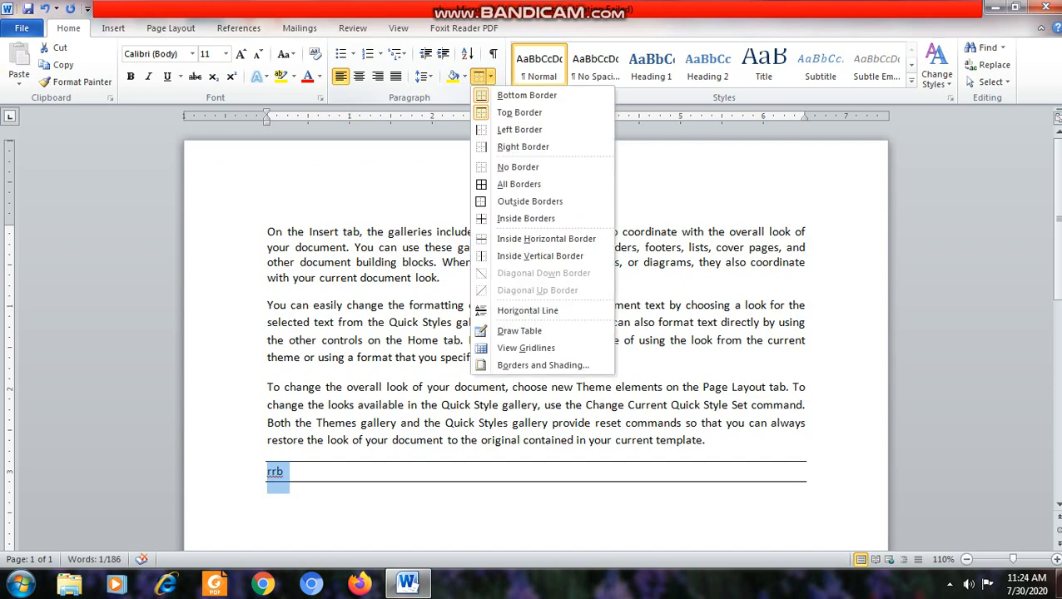
{"action": "left_click", "coordinate": [519, 129]}
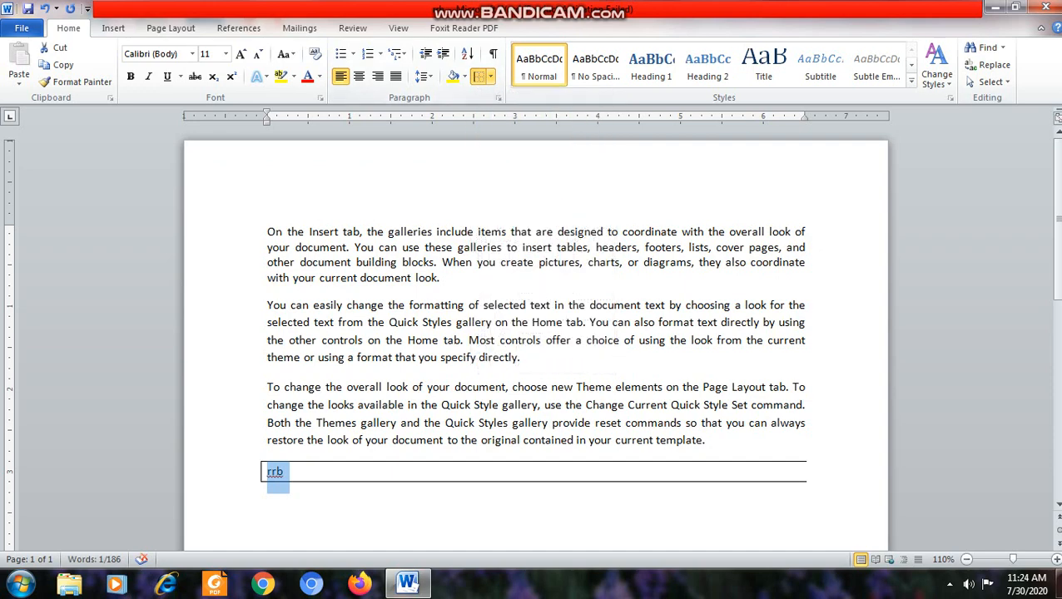
{"action": "left_click", "coordinate": [490, 75]}
{"action": "left_click", "coordinate": [522, 146]}
{"action": "left_click", "coordinate": [284, 472]}
Center the text "rrb" inside its bordered box.
{"action": "left_click_drag", "start_coordinate": [286, 472], "coordinate": [267, 472]}
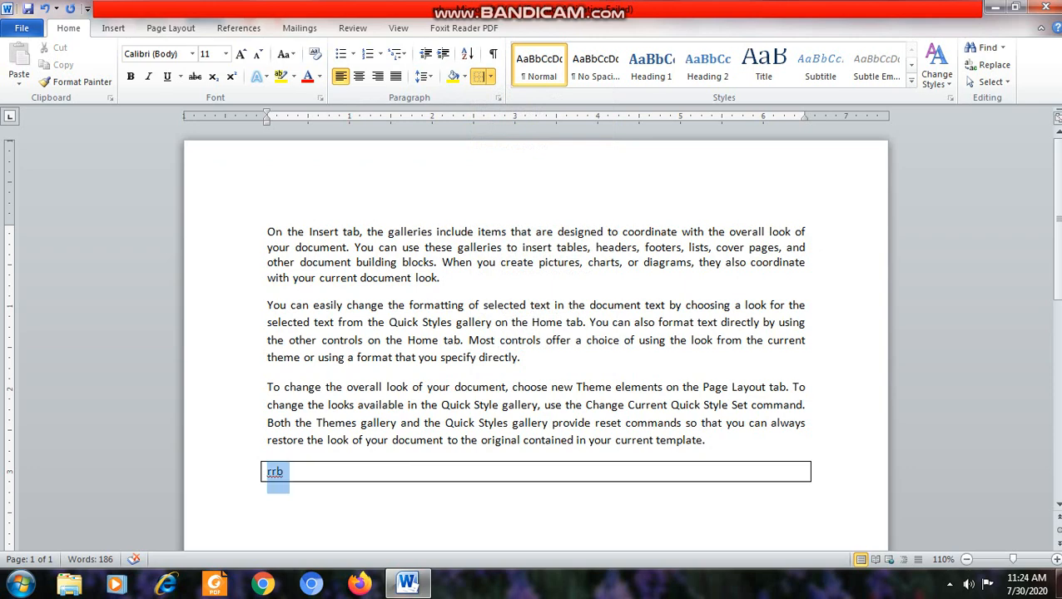
{"action": "left_click", "coordinate": [359, 76]}
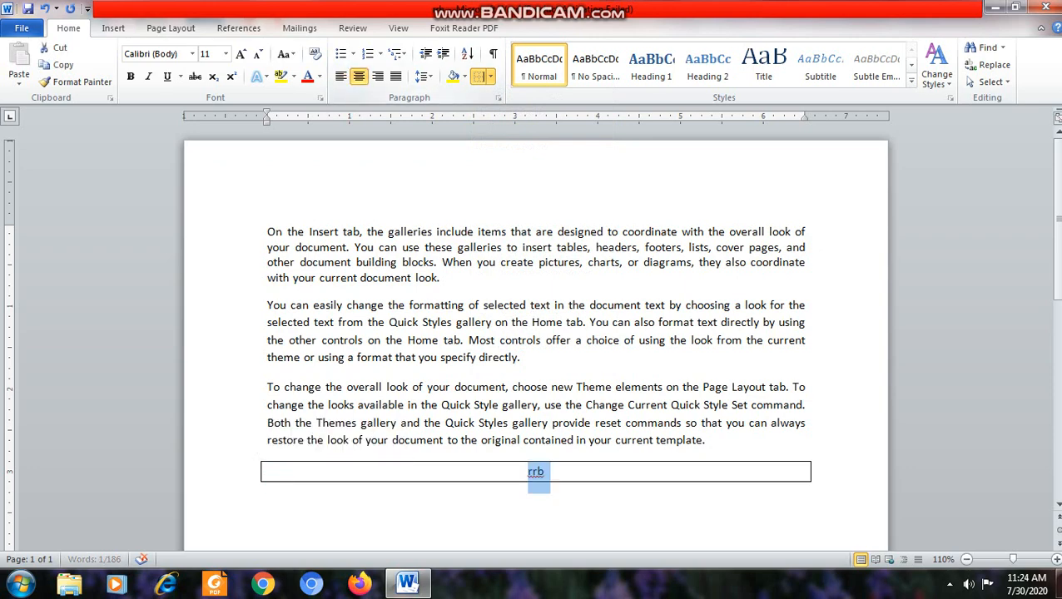
{"action": "left_click", "coordinate": [268, 501]}
{"action": "scroll", "coordinate": [536, 337], "scroll_direction": "down", "scroll_amount": 3}
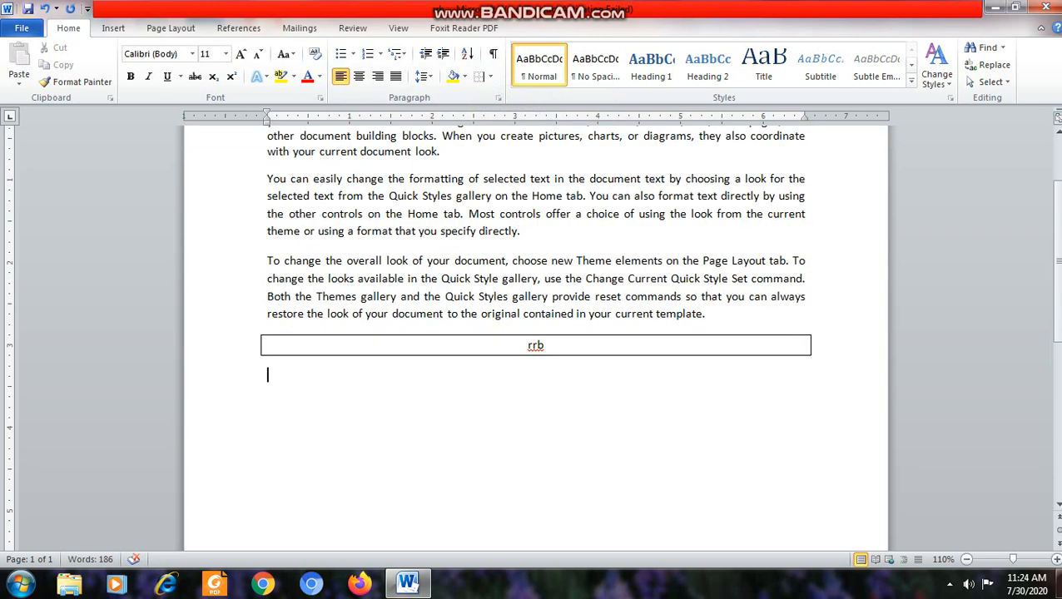
{"action": "scroll", "coordinate": [536, 337], "scroll_direction": "up", "scroll_amount": 3}
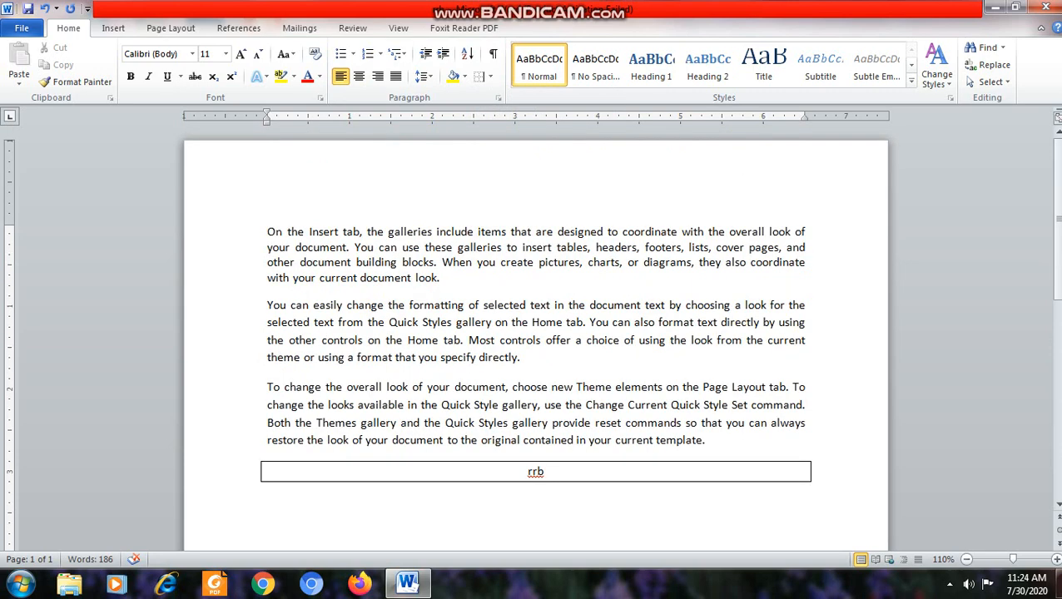
Remove all borders from the "rrb" line and align it left.
{"action": "left_click", "coordinate": [527, 471]}
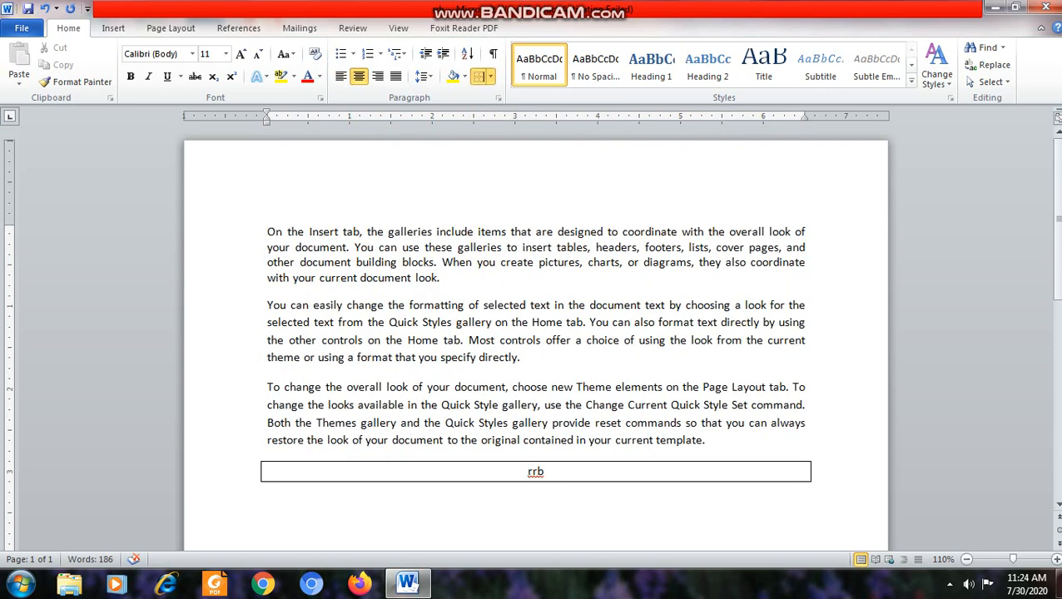
{"action": "left_click", "coordinate": [491, 76]}
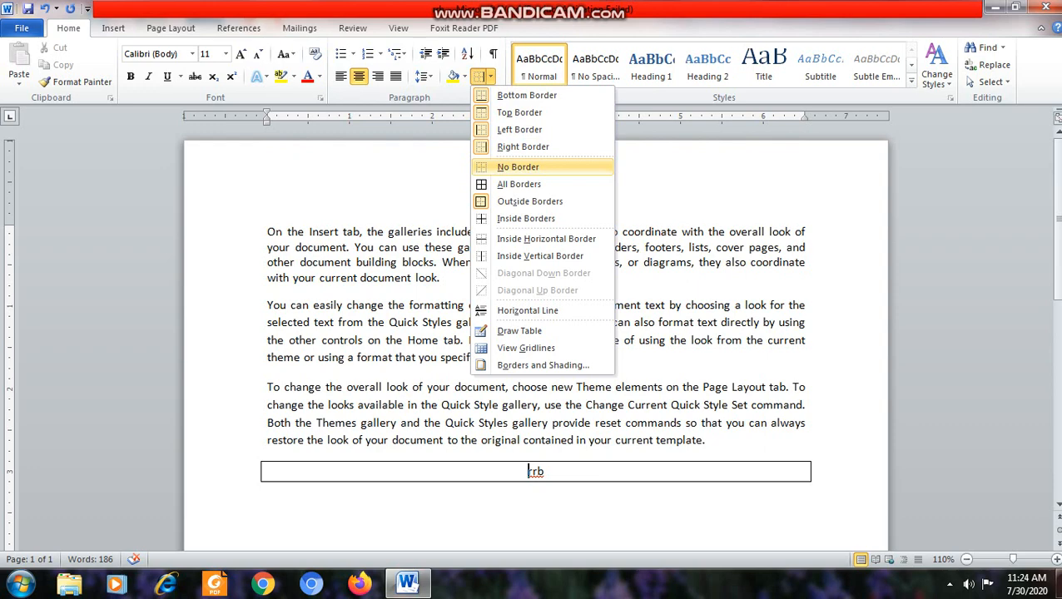
{"action": "left_click", "coordinate": [517, 166]}
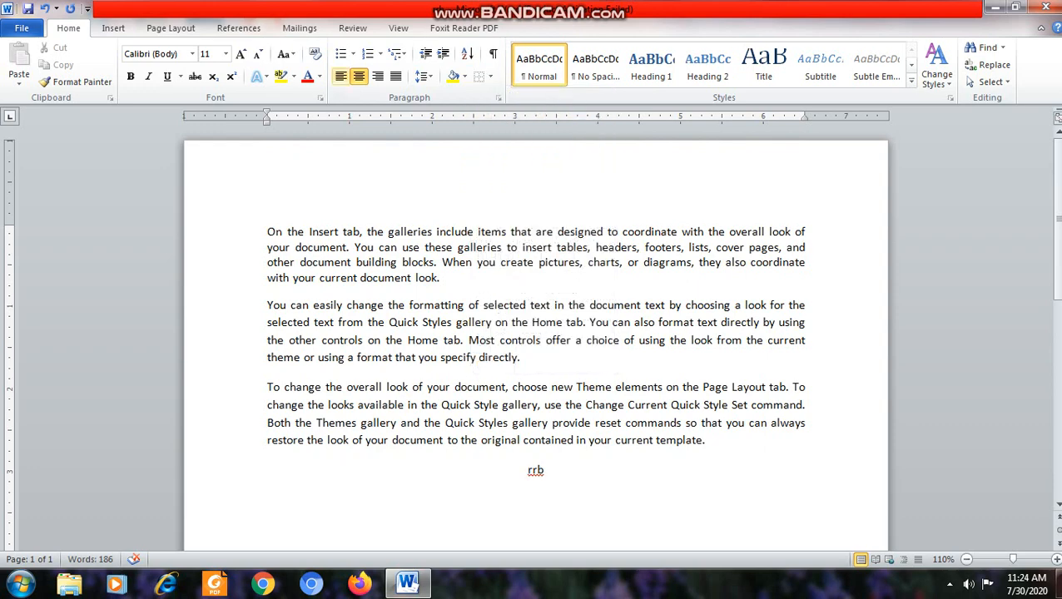
{"action": "key", "text": "ctrl+l"}
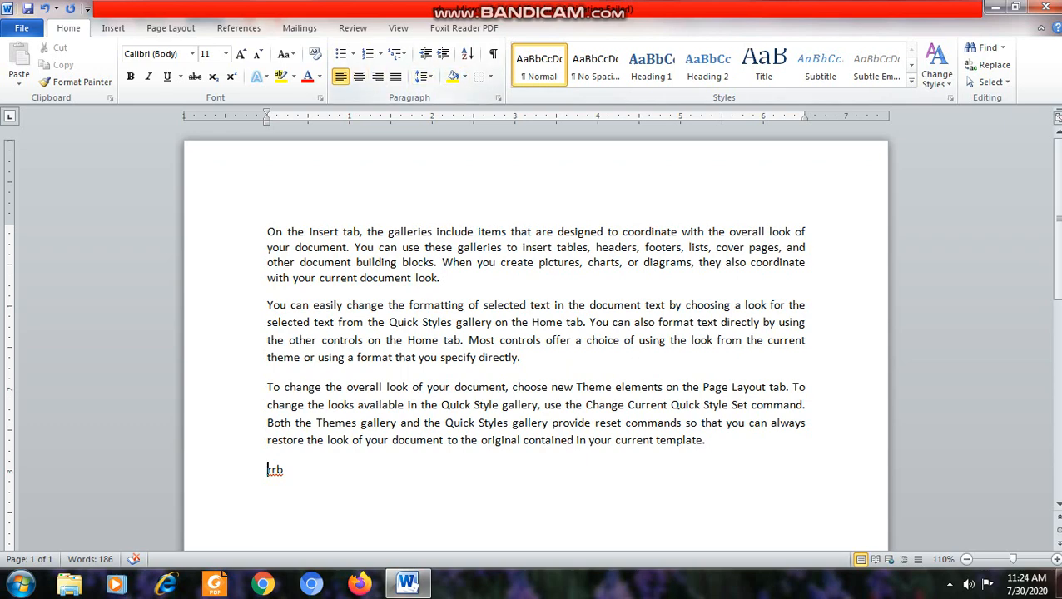
Delete the text "rrb" from the line below the third paragraph.
{"action": "key", "text": "End"}
{"action": "key", "text": "shift+Home"}
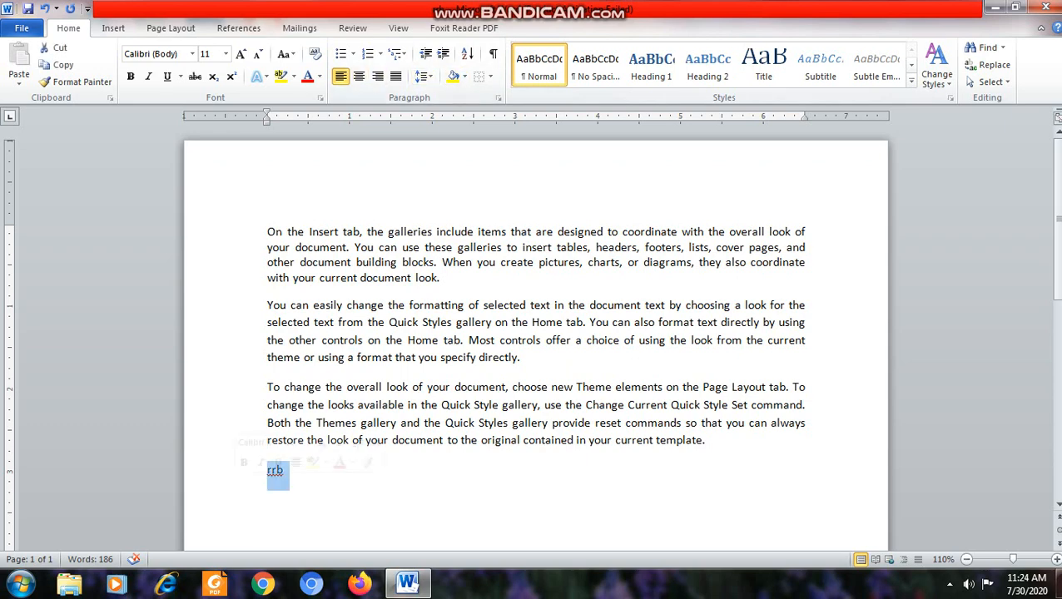
{"action": "key", "text": "BackSpace"}
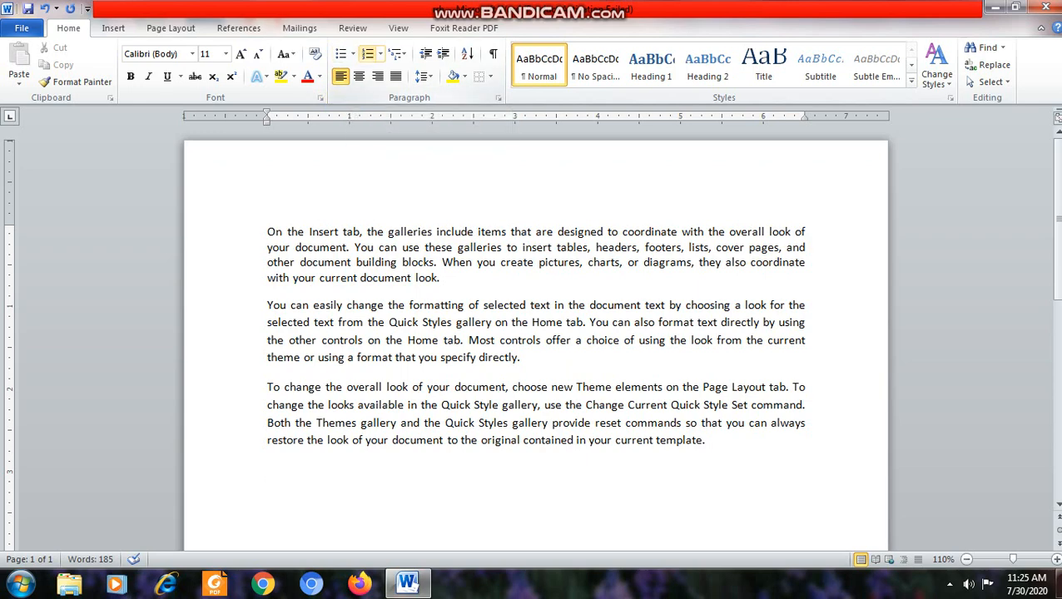
Enter four sample first names on separate lines below the third paragraph.
{"action": "scroll", "coordinate": [535, 332], "scroll_direction": "down", "scroll_amount": 3}
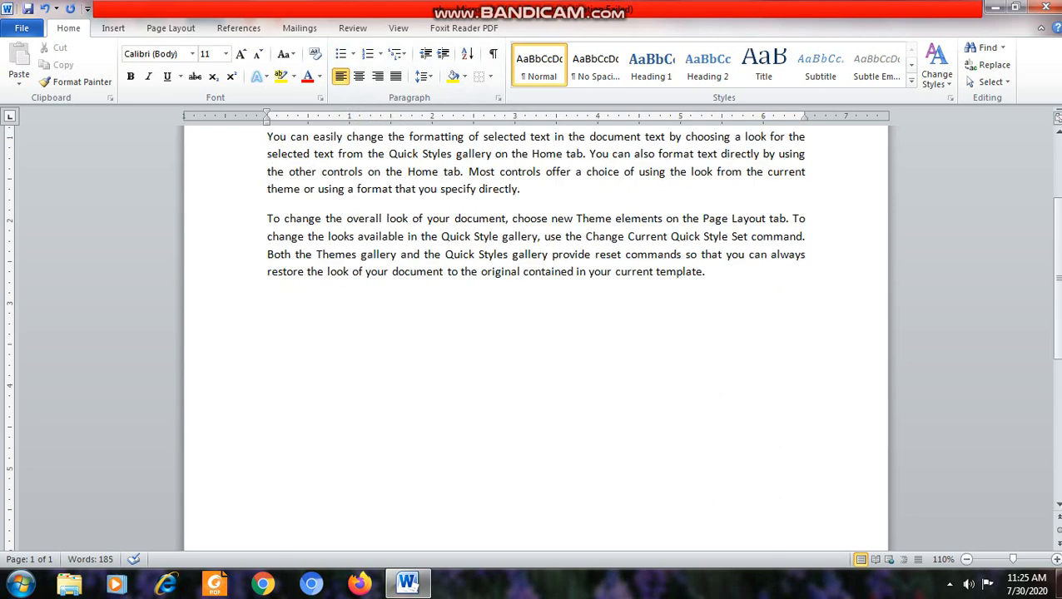
{"action": "type", "text": "ram"}
{"action": "key", "text": "Return"}
{"action": "type", "text": "shyam"}
{"action": "key", "text": "Return"}
{"action": "type", "text": "mog"}
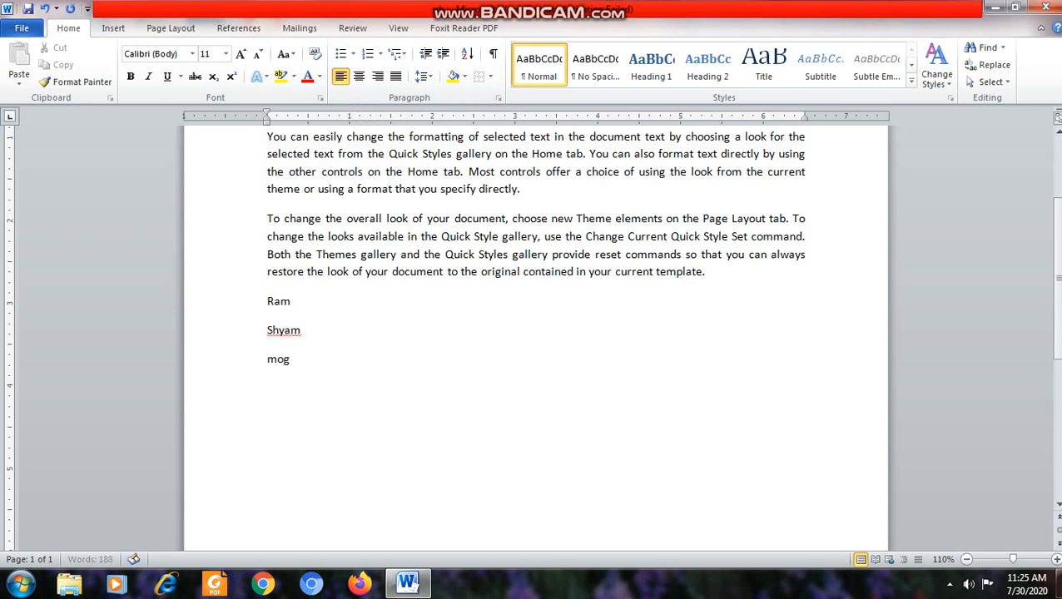
{"action": "key", "text": "BackSpace"}
{"action": "type", "text": "han"}
{"action": "key", "text": "Return"}
{"action": "type", "text": "sohan"}
{"action": "key", "text": "Return"}
{"action": "key", "text": "Return"}
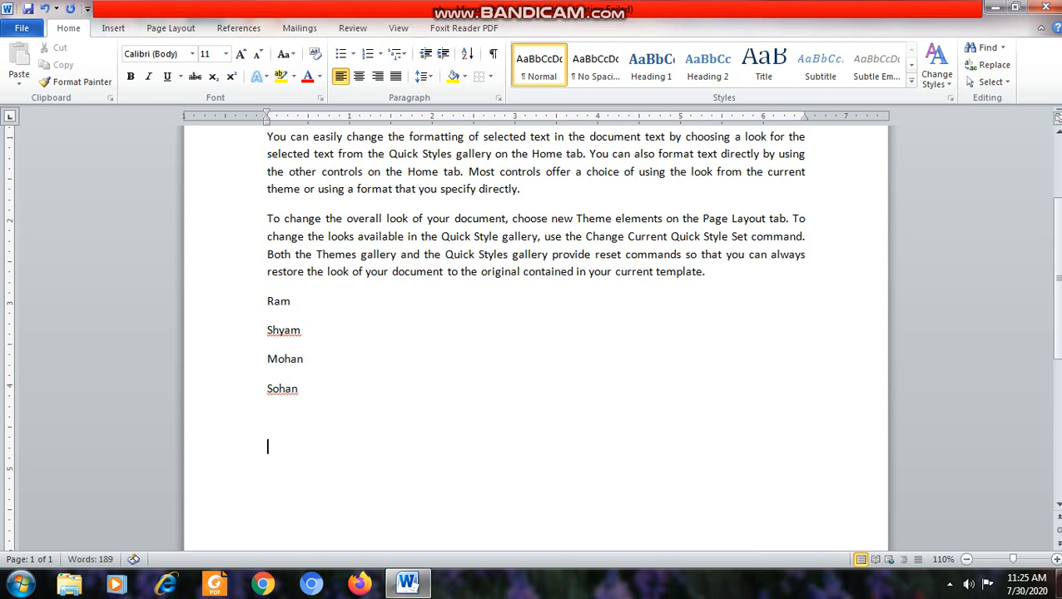
Add two more first names to the end of the list, removing the blank line before them.
{"action": "type", "text": "zuber"}
{"action": "key", "text": "Up"}
{"action": "key", "text": "Up"}
{"action": "key", "text": "Left"}
{"action": "key", "text": "Down"}
{"action": "key", "text": "Down"}
{"action": "key", "text": "Left"}
{"action": "key", "text": "Left"}
{"action": "key", "text": "Left"}
{"action": "key", "text": "Left"}
{"action": "key", "text": "BackSpace"}
{"action": "key", "text": "Right"}
{"action": "key", "text": "Right"}
{"action": "key", "text": "Right"}
{"action": "key", "text": "Right"}
{"action": "key", "text": "Right"}
{"action": "key", "text": "Return"}
{"action": "type", "text": "adity"}
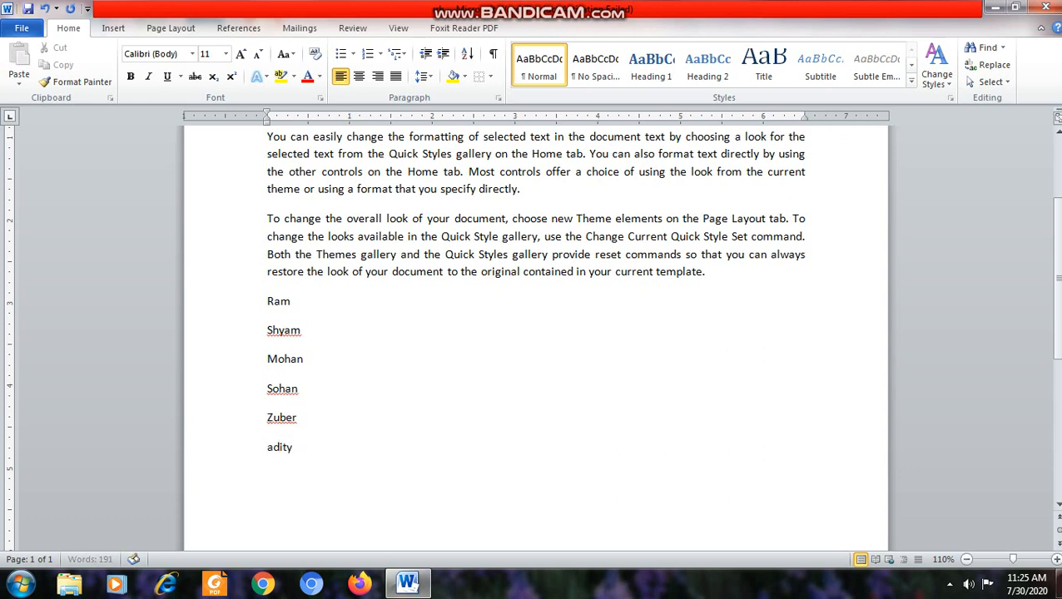
{"action": "type", "text": "a"}
{"action": "key", "text": "Return"}
Format the six names as a list with arrow bullets and remove the bullets again.
{"action": "left_click_drag", "start_coordinate": [267, 302], "coordinate": [306, 449]}
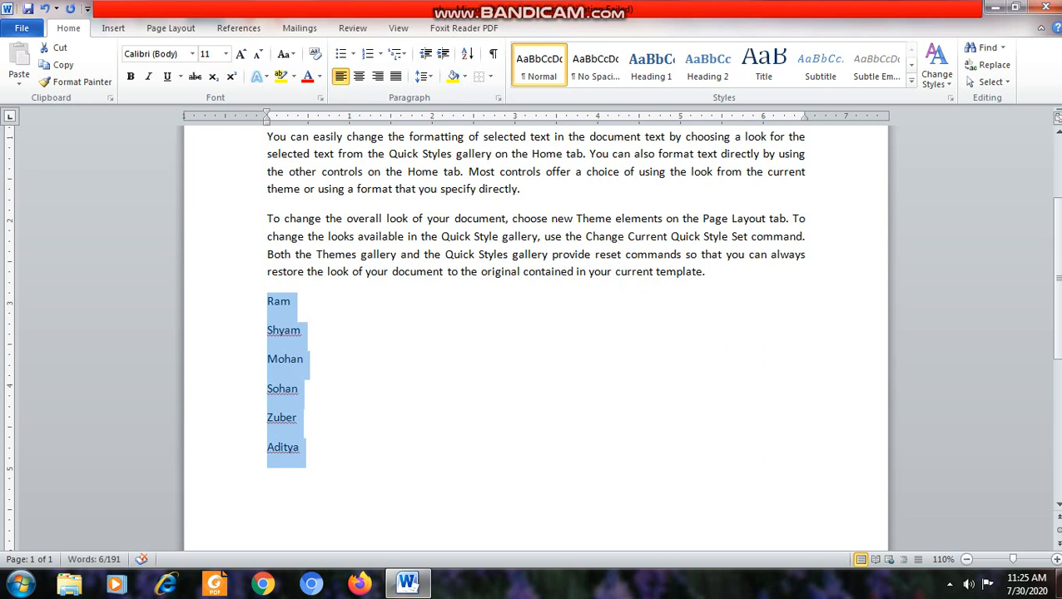
{"action": "left_click", "coordinate": [353, 54]}
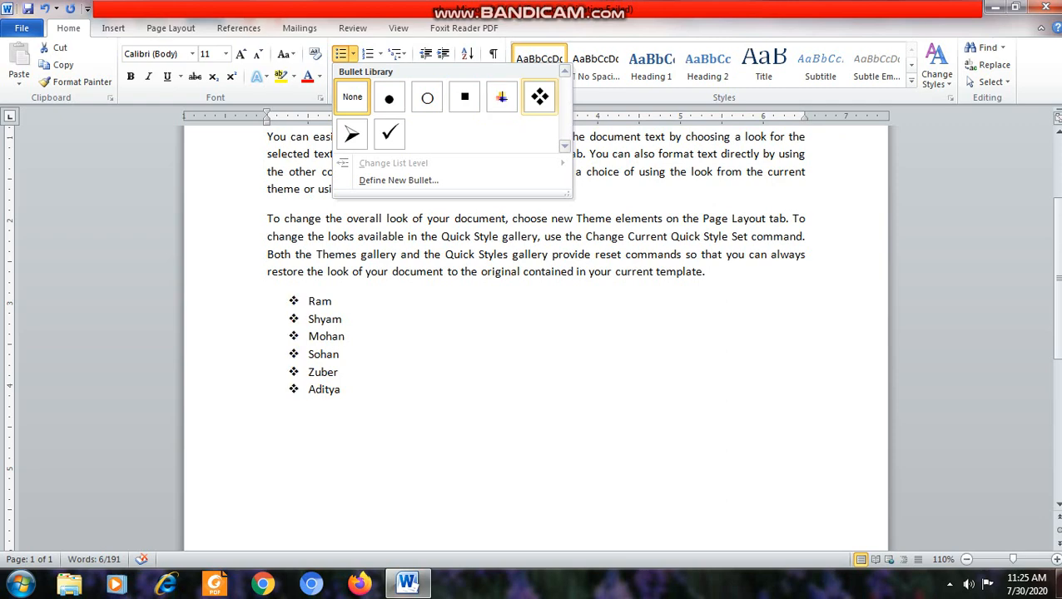
{"action": "left_click", "coordinate": [352, 134]}
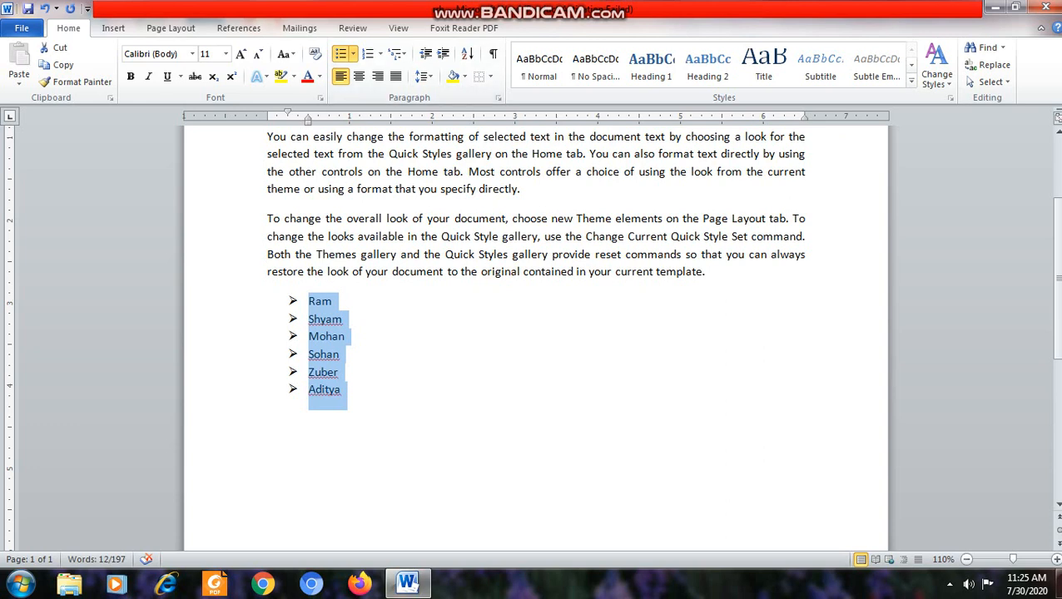
{"action": "left_click", "coordinate": [341, 54]}
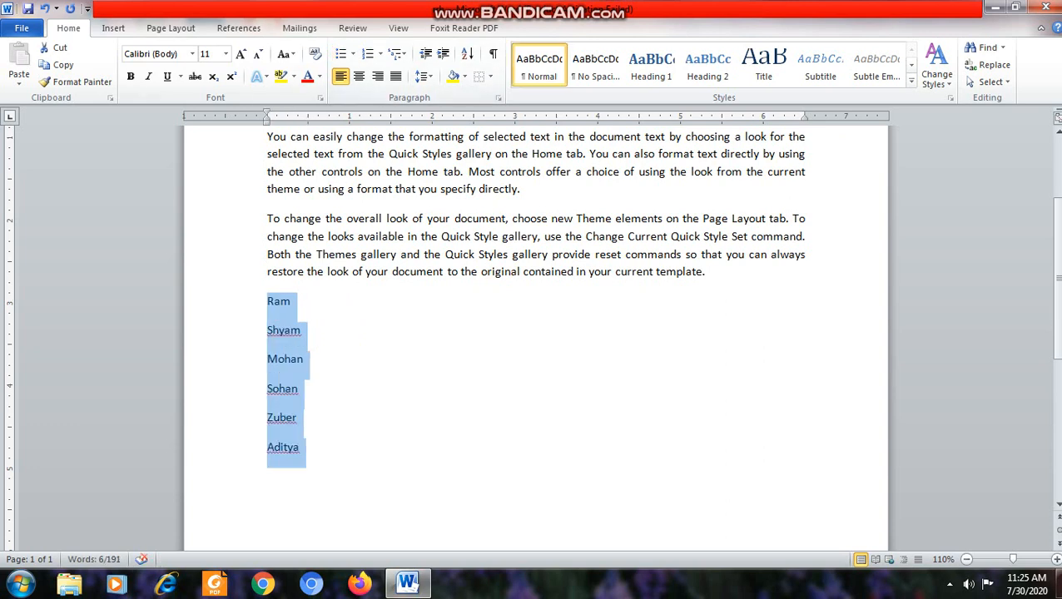
Apply the 1. 2. 3. numbering format to the six names and remove the numbering again.
{"action": "left_click", "coordinate": [380, 53]}
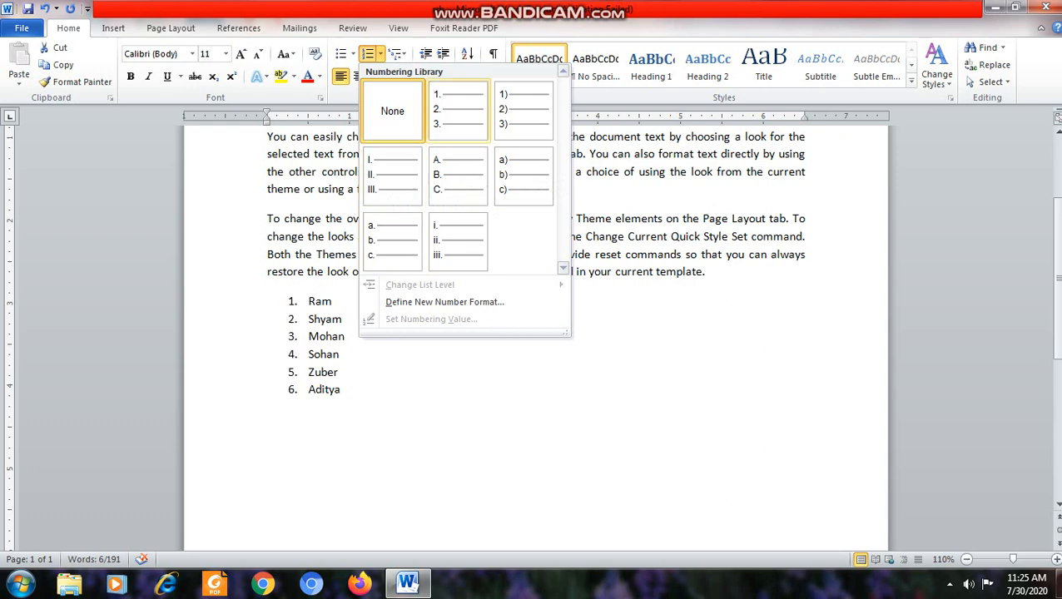
{"action": "left_click", "coordinate": [457, 108]}
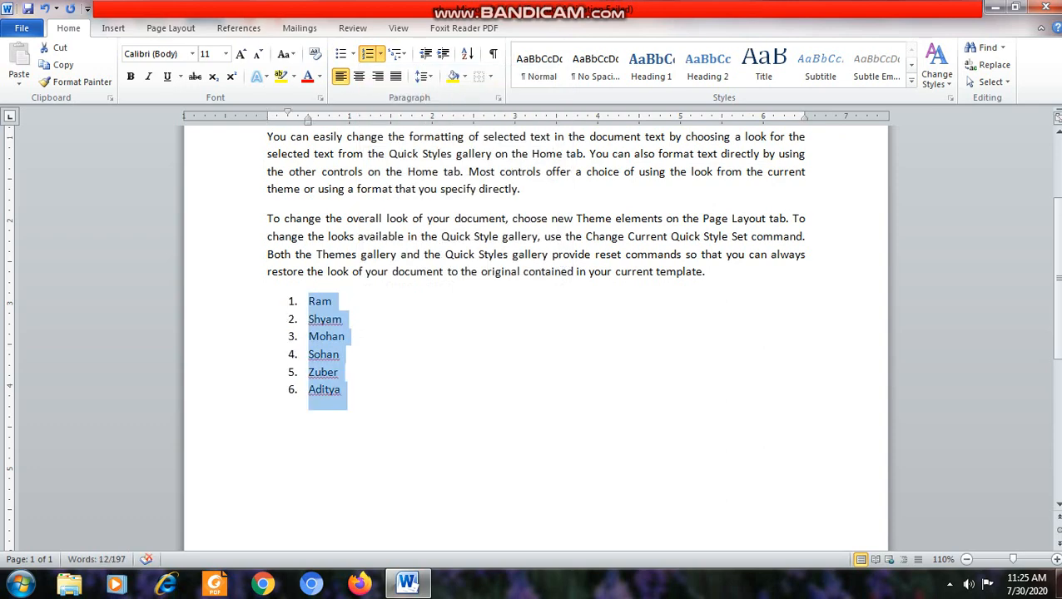
{"action": "left_click", "coordinate": [367, 54]}
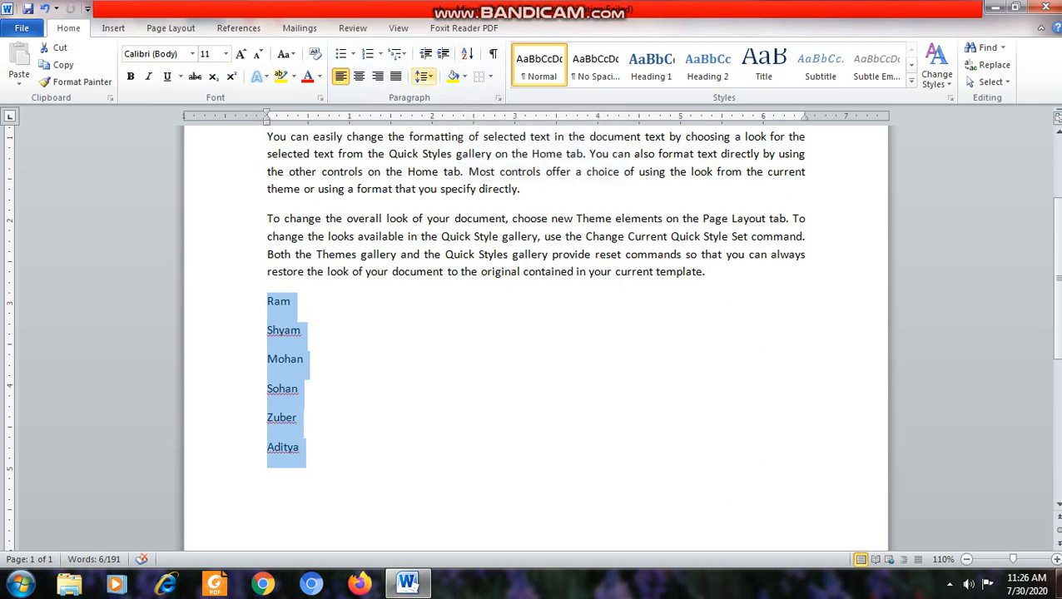
Sort the six names by paragraphs as text in ascending order, with no header row.
{"action": "left_click", "coordinate": [468, 54]}
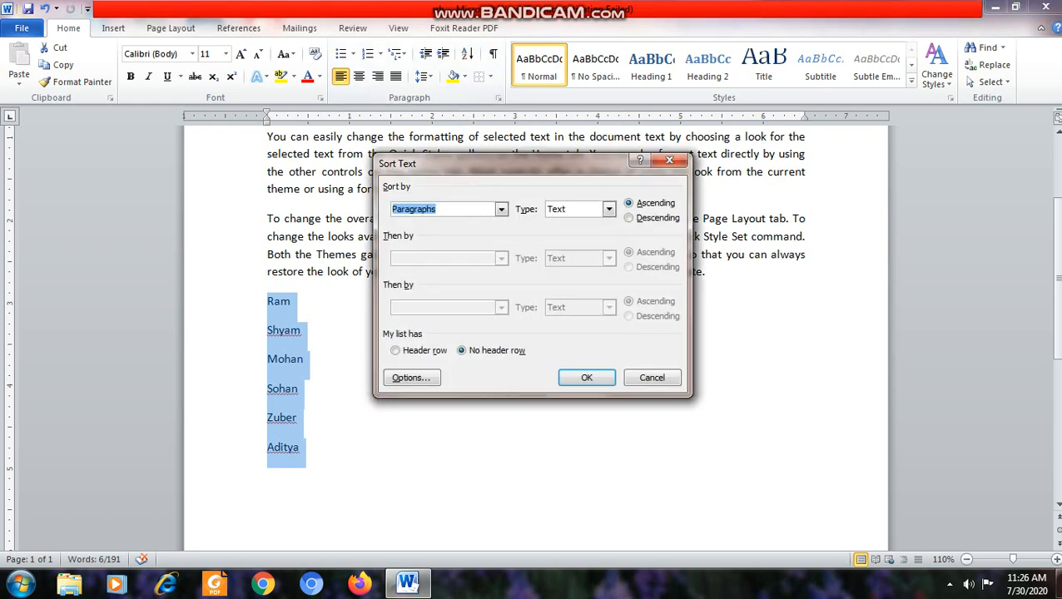
{"action": "left_click", "coordinate": [649, 204]}
{"action": "left_click", "coordinate": [650, 218]}
{"action": "left_click", "coordinate": [649, 203]}
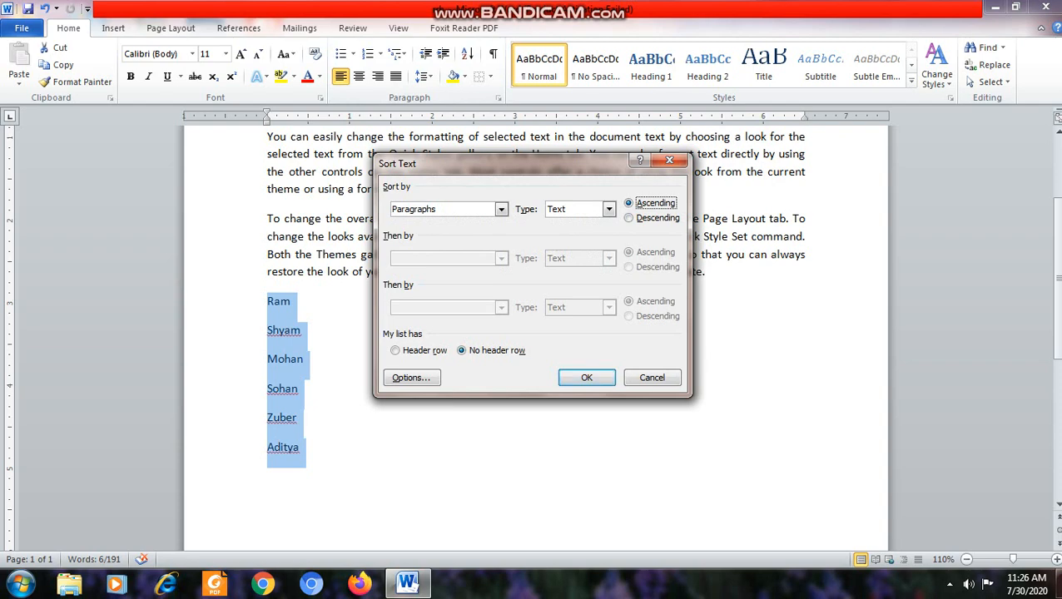
{"action": "left_click", "coordinate": [586, 377]}
{"action": "left_click", "coordinate": [587, 377]}
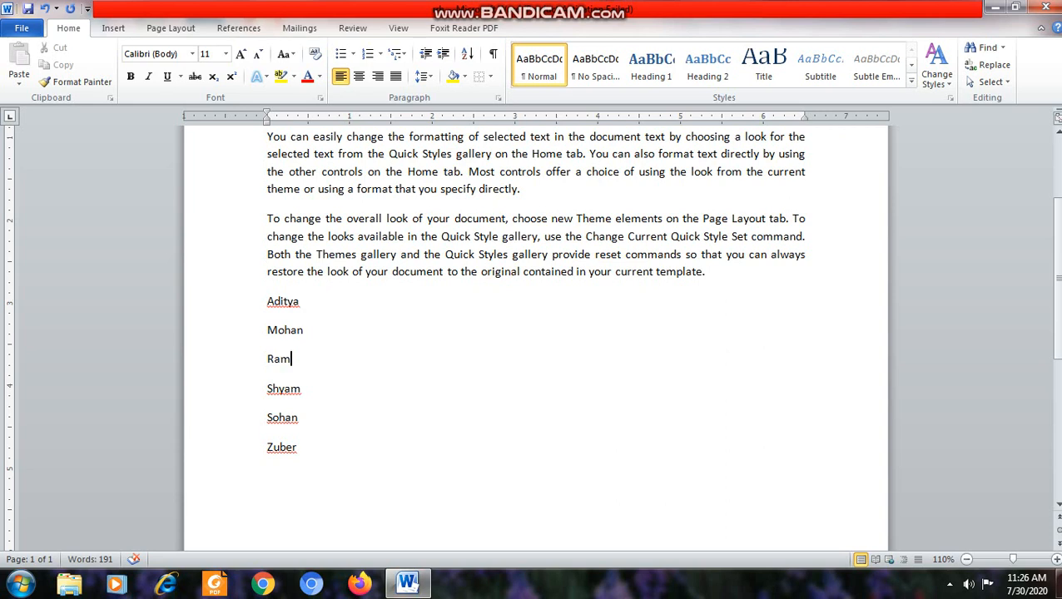
Sort the six names by paragraphs as text in descending order.
{"action": "left_click_drag", "start_coordinate": [303, 456], "coordinate": [266, 297]}
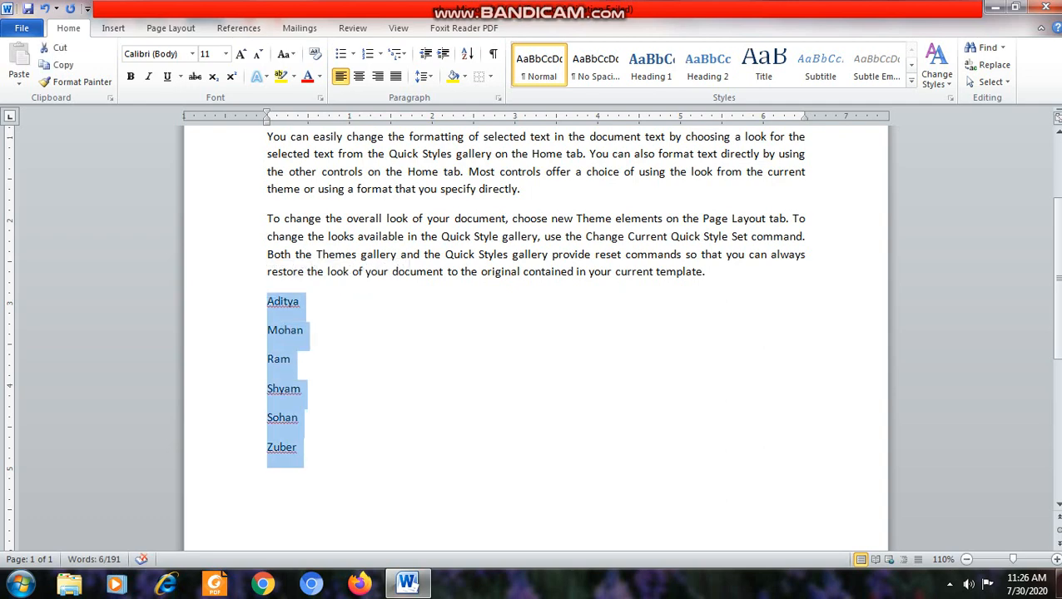
{"action": "left_click", "coordinate": [468, 53]}
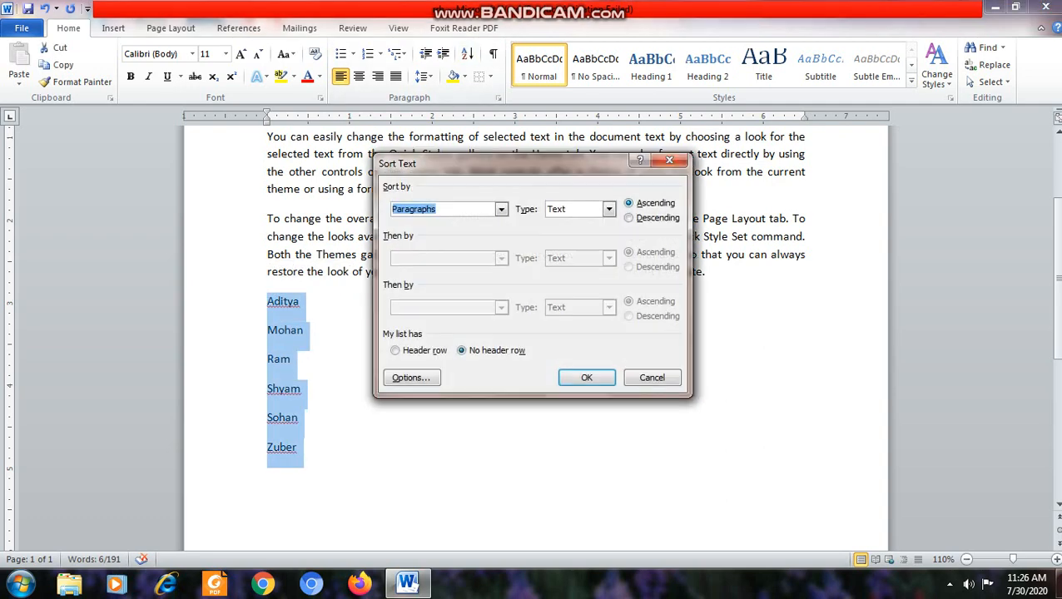
{"action": "left_click", "coordinate": [630, 218]}
{"action": "left_click", "coordinate": [587, 378]}
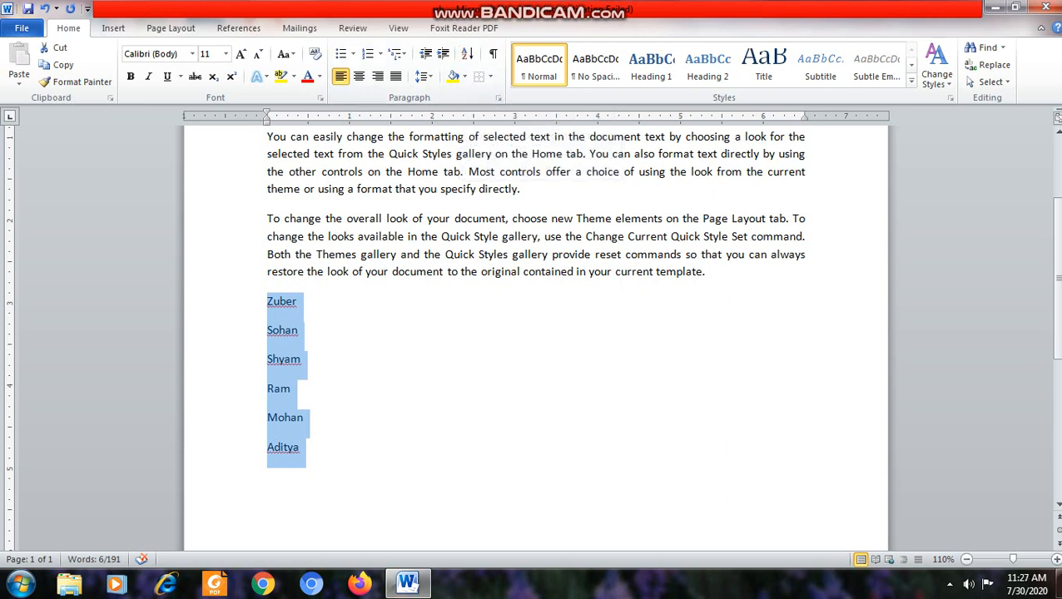
Delete the whole list of six names below the third paragraph.
{"action": "left_click", "coordinate": [299, 330]}
{"action": "left_click", "coordinate": [301, 448]}
{"action": "key", "text": "ctrl+shift+Up"}
{"action": "key", "text": "ctrl+shift+Up"}
{"action": "key", "text": "ctrl+shift+Up"}
{"action": "key", "text": "ctrl+shift+Up"}
{"action": "key", "text": "ctrl+shift+Up"}
{"action": "key", "text": "ctrl+shift+Up"}
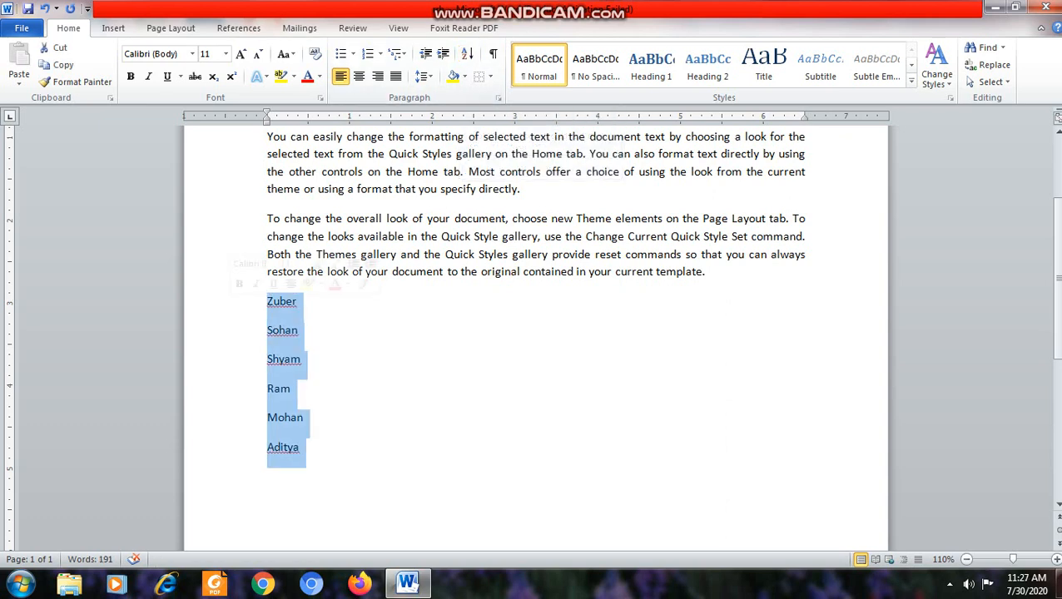
{"action": "key", "text": "Delete"}
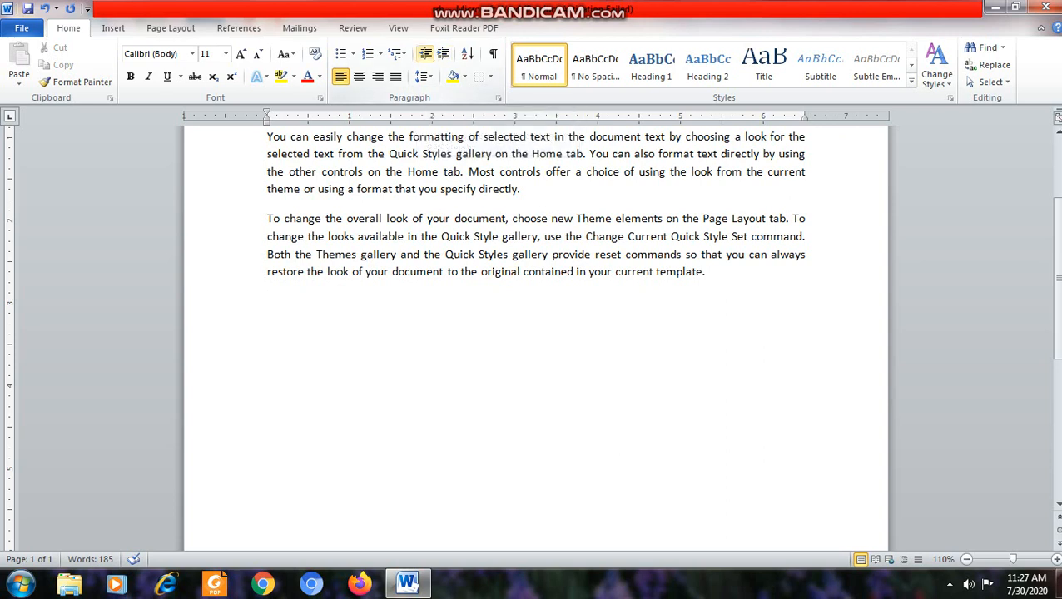
Add the text "Indent" below the third paragraph and cycle it through right, centre and left alignment.
{"action": "type", "text": "ind"}
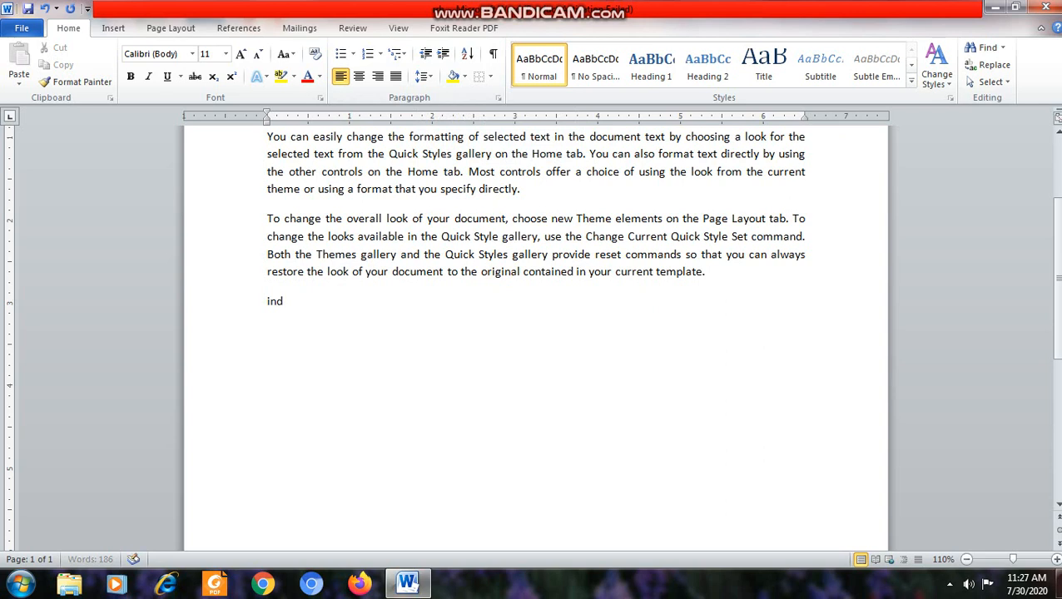
{"action": "type", "text": "ent"}
{"action": "key", "text": "Home"}
{"action": "key", "text": "shift+End"}
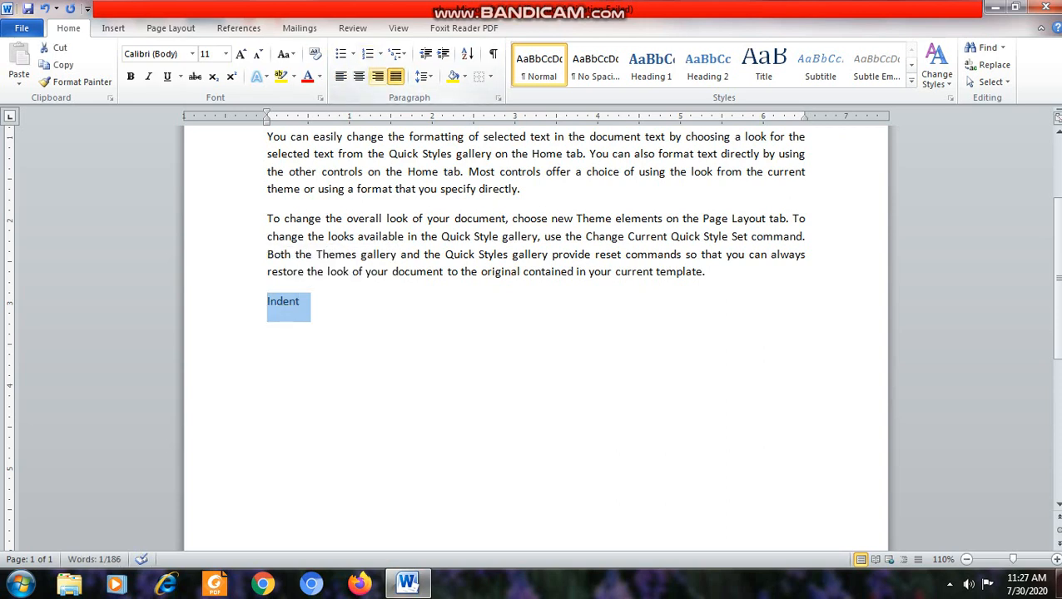
{"action": "key", "text": "ctrl+r"}
{"action": "key", "text": "ctrl+e"}
{"action": "key", "text": "ctrl+l"}
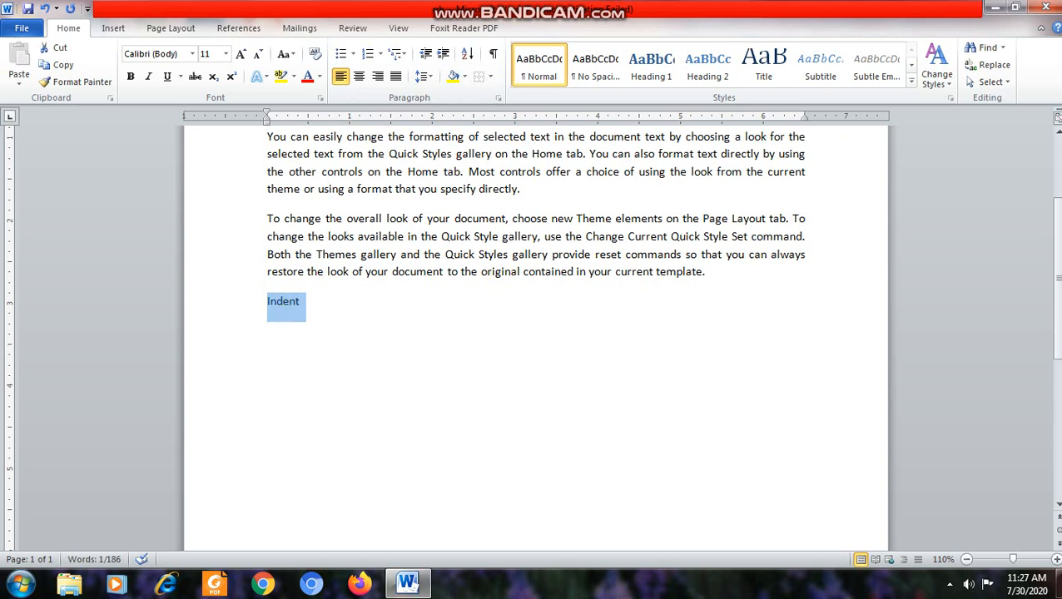
Increase the left indent of the "Indent" line in steps to 3 inches.
{"action": "left_click", "coordinate": [301, 302]}
{"action": "key", "text": "shift+End"}
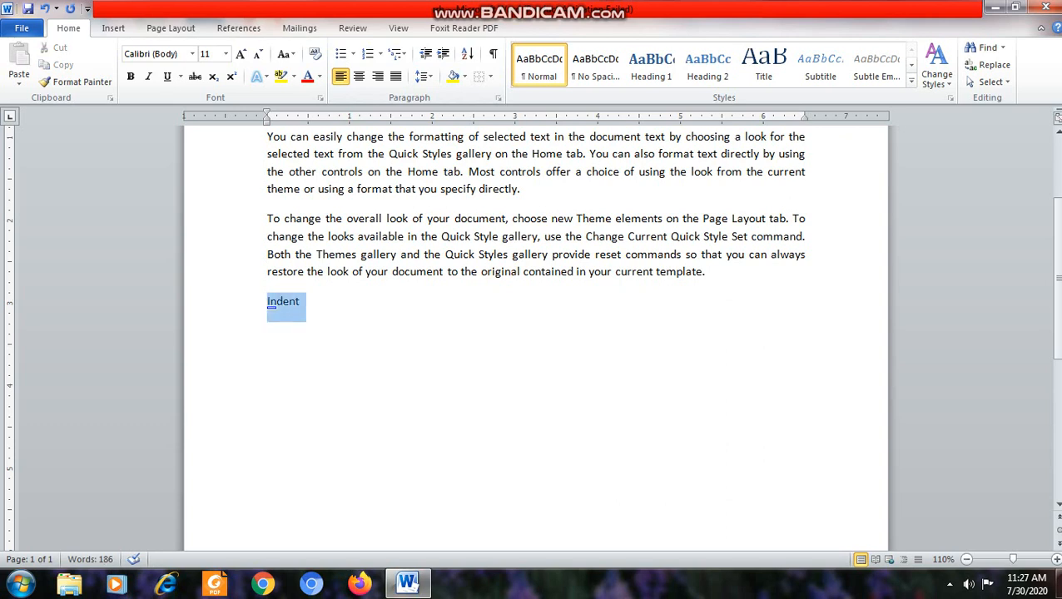
{"action": "key", "text": "End"}
{"action": "key", "text": "shift+Home"}
{"action": "key", "text": "End"}
{"action": "key", "text": "Home"}
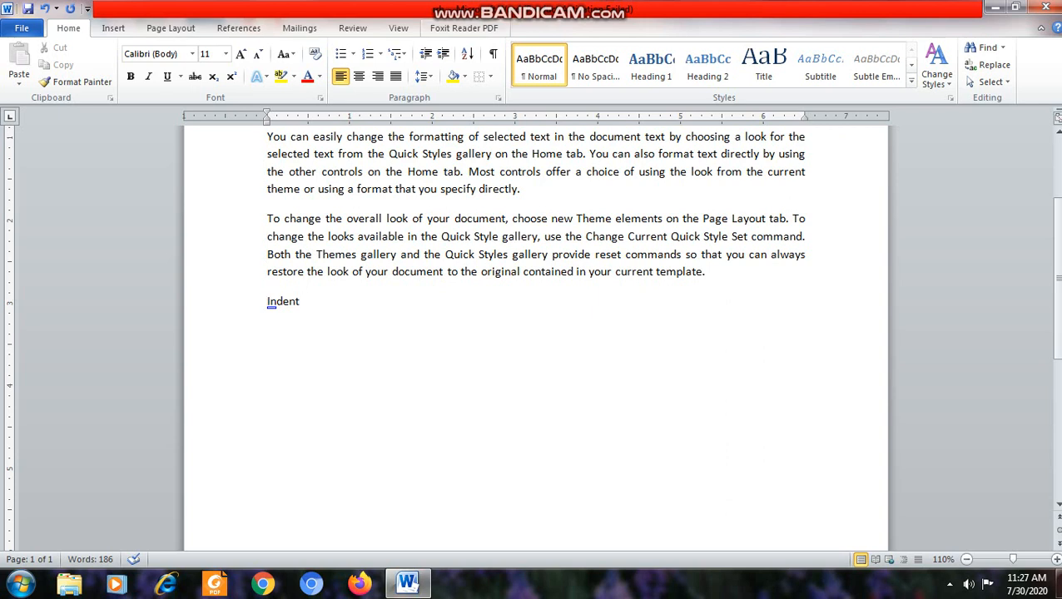
{"action": "left_click", "coordinate": [443, 55]}
{"action": "left_click", "coordinate": [443, 55]}
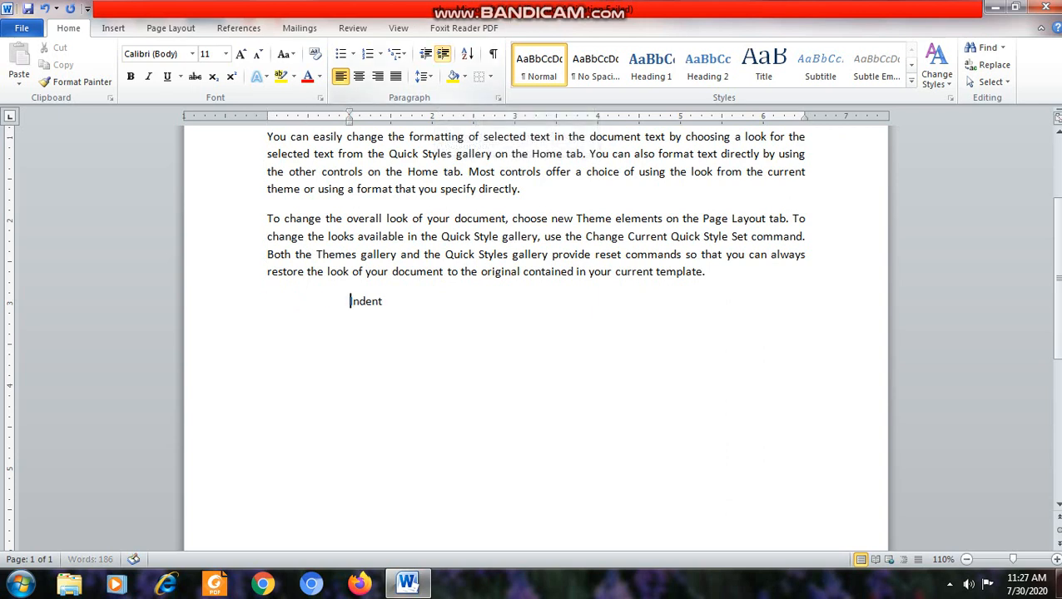
{"action": "left_click", "coordinate": [443, 55]}
{"action": "left_click", "coordinate": [443, 55]}
{"action": "left_click", "coordinate": [443, 55]}
{"action": "left_click", "coordinate": [443, 55]}
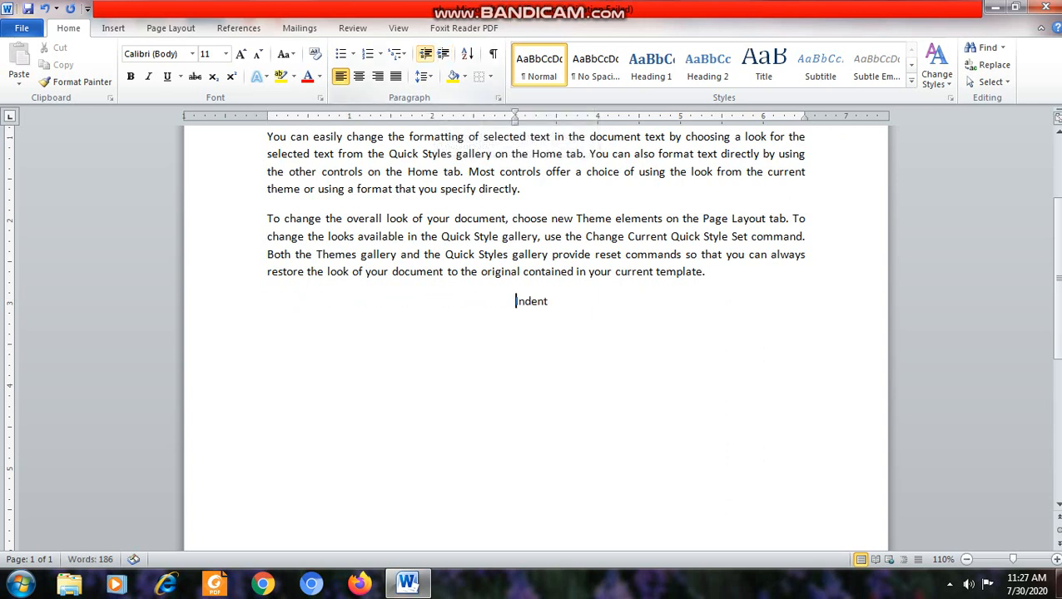
Decrease the indent of the "Indent" line back to the left margin.
{"action": "left_click", "coordinate": [425, 55]}
{"action": "left_click", "coordinate": [425, 55]}
{"action": "left_click", "coordinate": [425, 54]}
{"action": "left_click", "coordinate": [425, 55]}
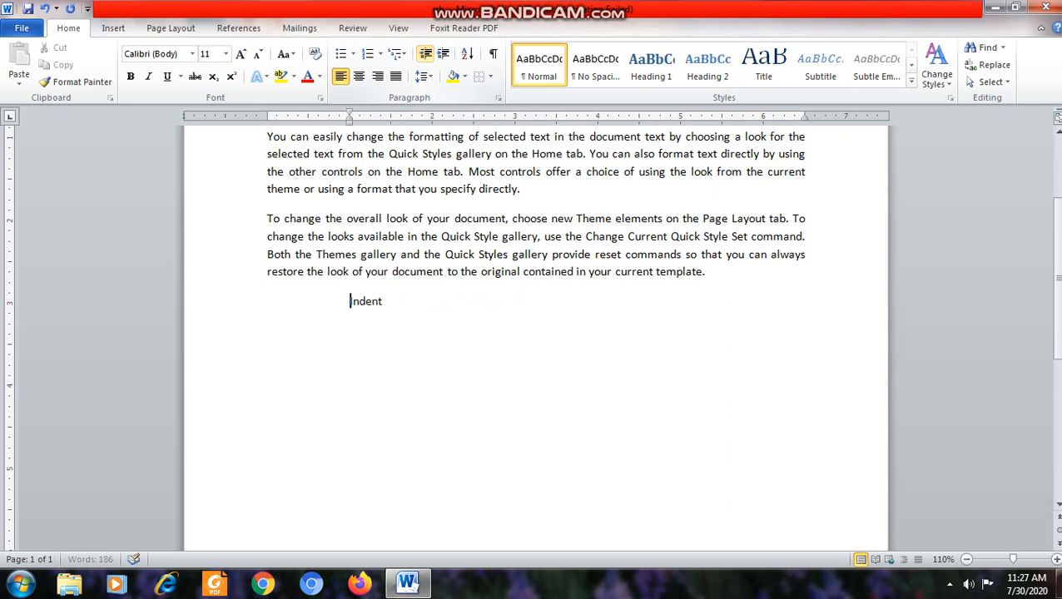
{"action": "left_click", "coordinate": [426, 55]}
{"action": "left_click", "coordinate": [425, 55]}
Increase the left indent of the "Indent" line in steps to 6 inches, close to the right margin.
{"action": "left_click", "coordinate": [443, 55]}
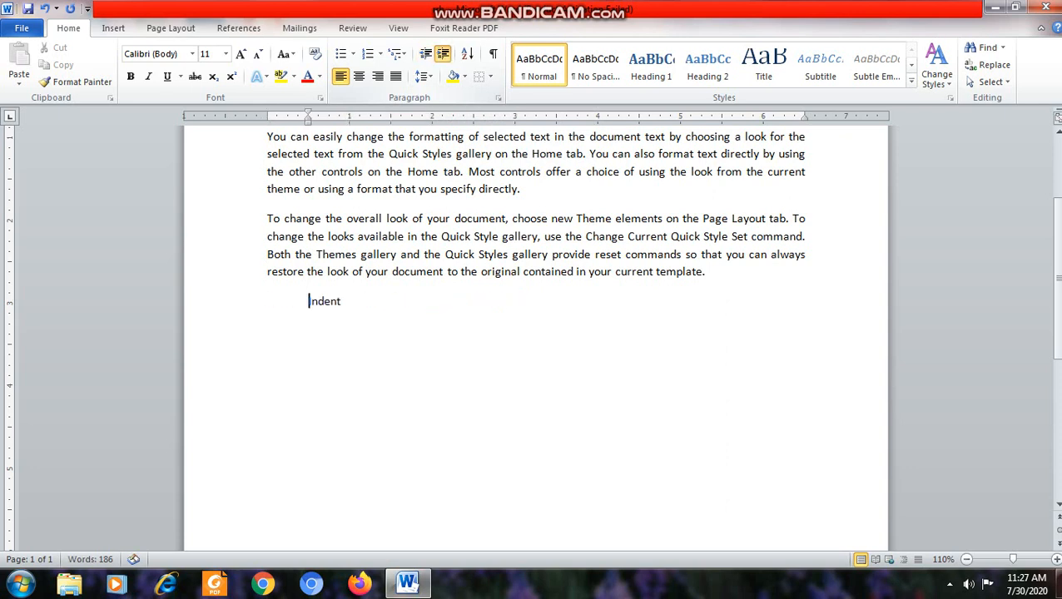
{"action": "left_click", "coordinate": [443, 55]}
{"action": "left_click", "coordinate": [443, 55]}
{"action": "left_click", "coordinate": [443, 55]}
{"action": "left_click", "coordinate": [442, 55]}
{"action": "left_click", "coordinate": [443, 54]}
{"action": "left_click", "coordinate": [443, 55]}
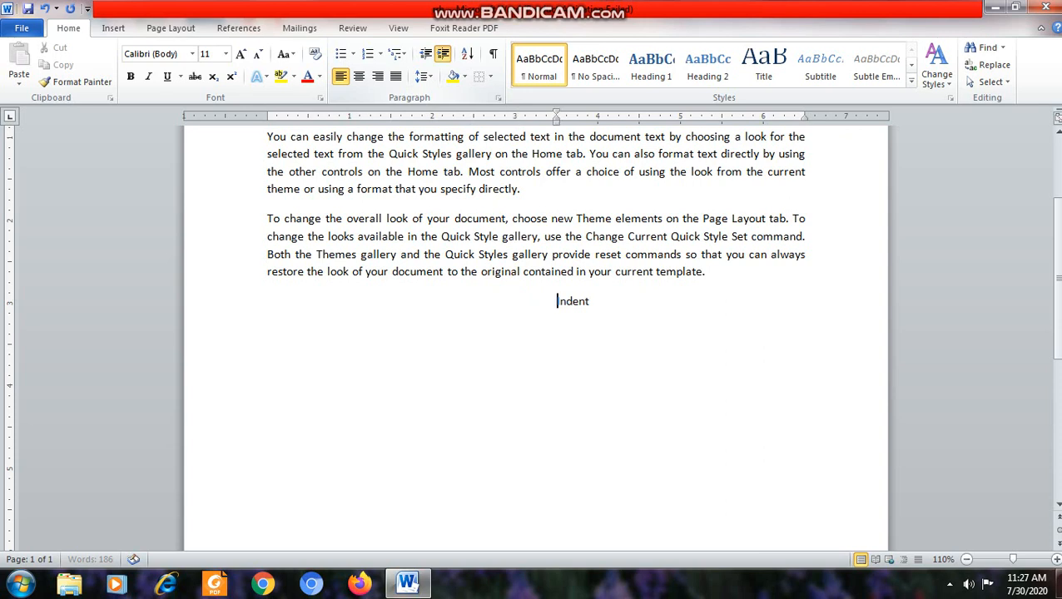
{"action": "left_click", "coordinate": [443, 55]}
{"action": "left_click", "coordinate": [443, 55]}
{"action": "left_click", "coordinate": [443, 55]}
{"action": "left_click", "coordinate": [443, 55]}
{"action": "left_click", "coordinate": [442, 54]}
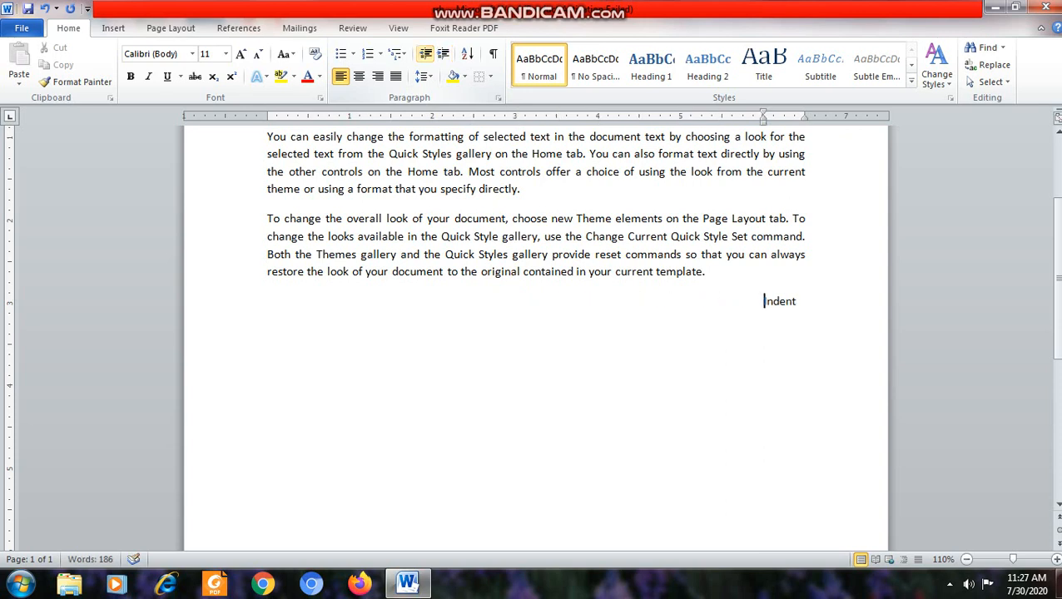
Decrease the left indent of the "Indent" line in steps to 0.5 inch.
{"action": "left_click", "coordinate": [425, 55]}
{"action": "left_click", "coordinate": [425, 55]}
{"action": "left_click", "coordinate": [425, 55]}
{"action": "left_click", "coordinate": [425, 55]}
{"action": "left_click", "coordinate": [425, 55]}
{"action": "left_click", "coordinate": [426, 55]}
{"action": "left_click", "coordinate": [425, 55]}
{"action": "left_click", "coordinate": [426, 55]}
{"action": "left_click", "coordinate": [426, 55]}
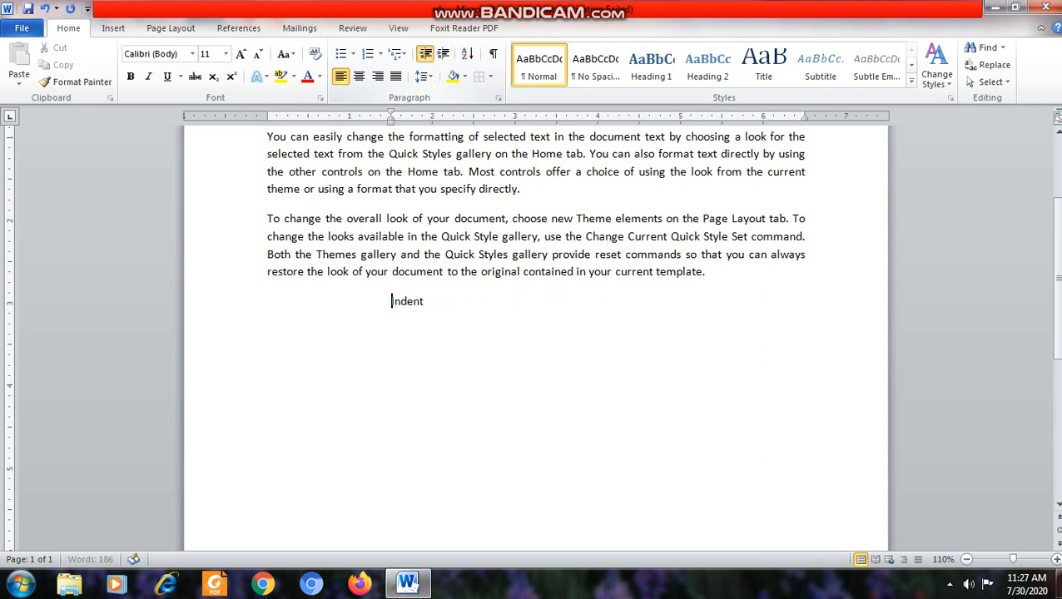
{"action": "left_click", "coordinate": [426, 54]}
{"action": "left_click", "coordinate": [425, 55]}
Start a new paragraph after "Indent" and enter the sample text "jkjljlkjkl".
{"action": "left_click", "coordinate": [342, 301]}
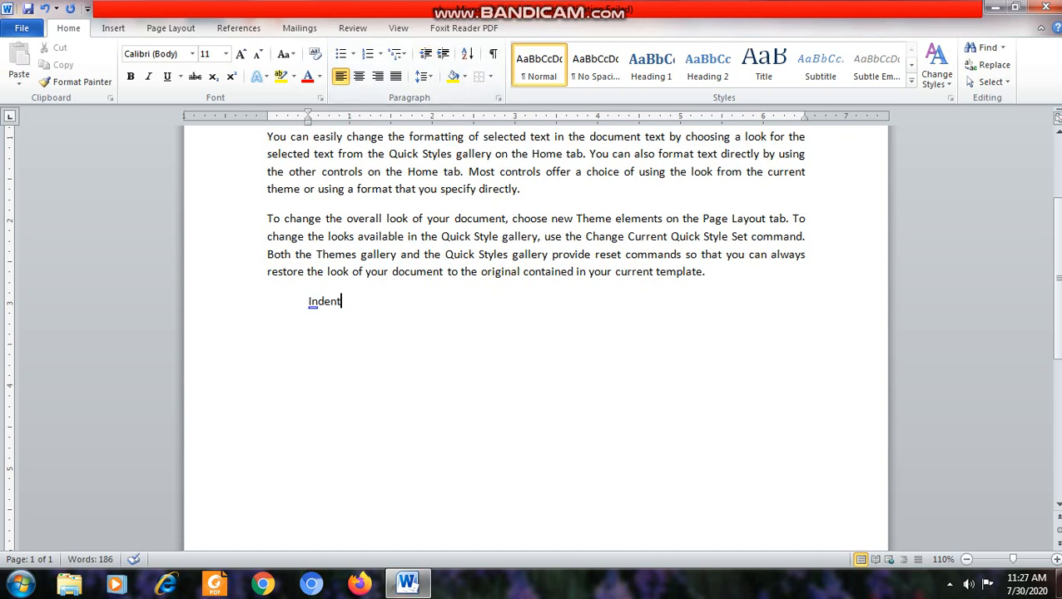
{"action": "key", "text": "Return"}
{"action": "type", "text": "jkjljlkjkl"}
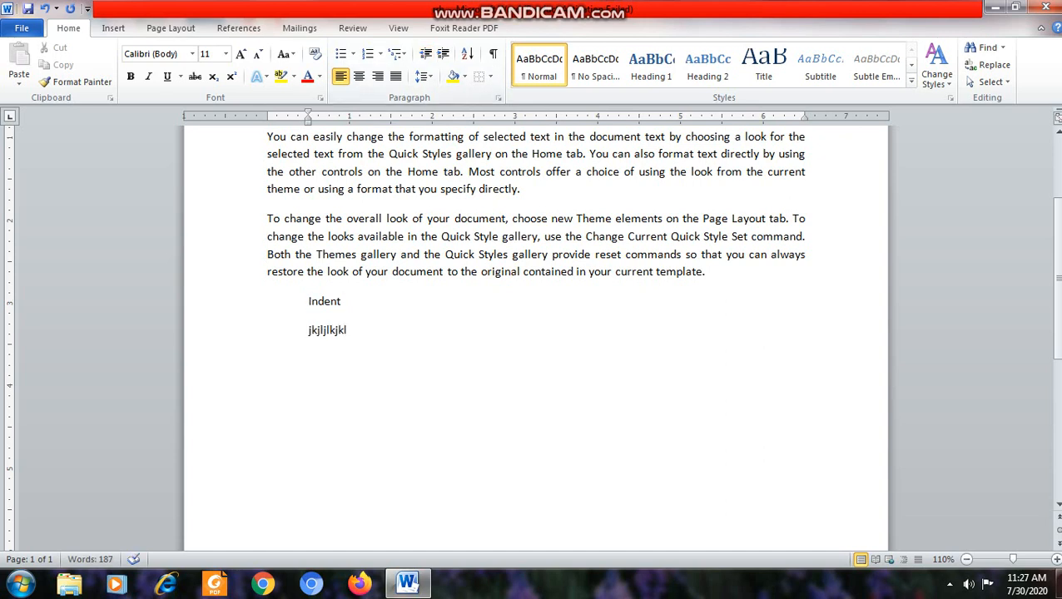
Indent the "jkjljlkjkl" line to 1 inch and add a paragraph "jlkkljjlj" below it, indented to 1.5 inches.
{"action": "key", "text": "Home"}
{"action": "left_click", "coordinate": [443, 54]}
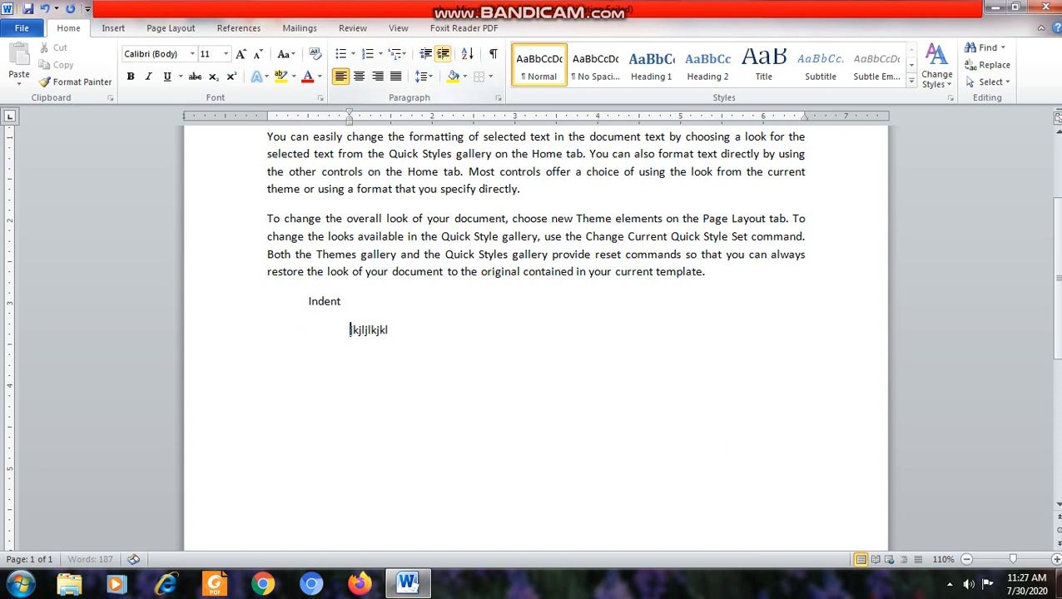
{"action": "left_click", "coordinate": [390, 331]}
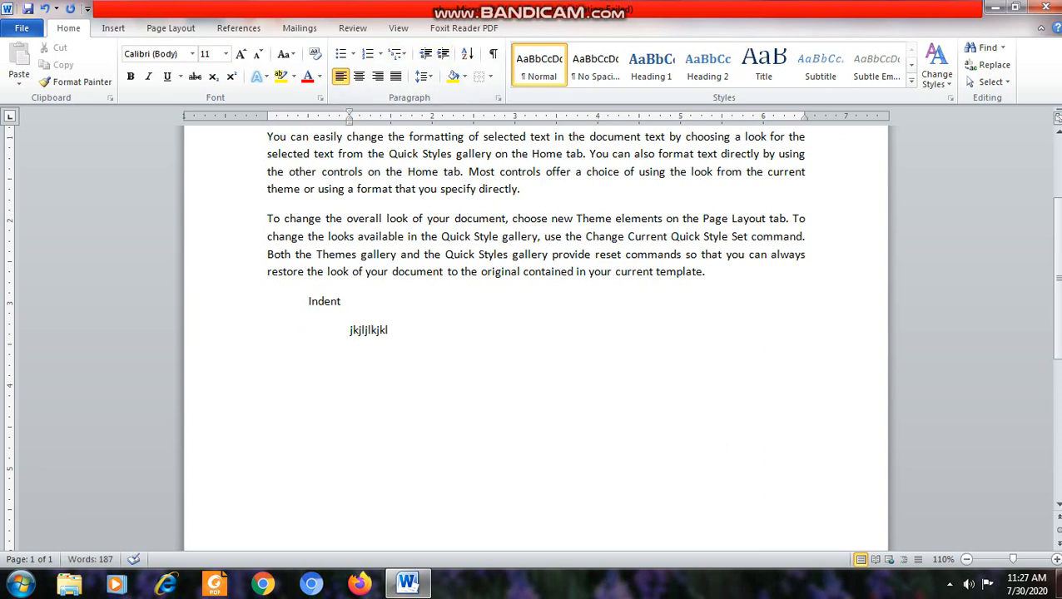
{"action": "key", "text": "Return"}
{"action": "type", "text": "jlkkljjlj"}
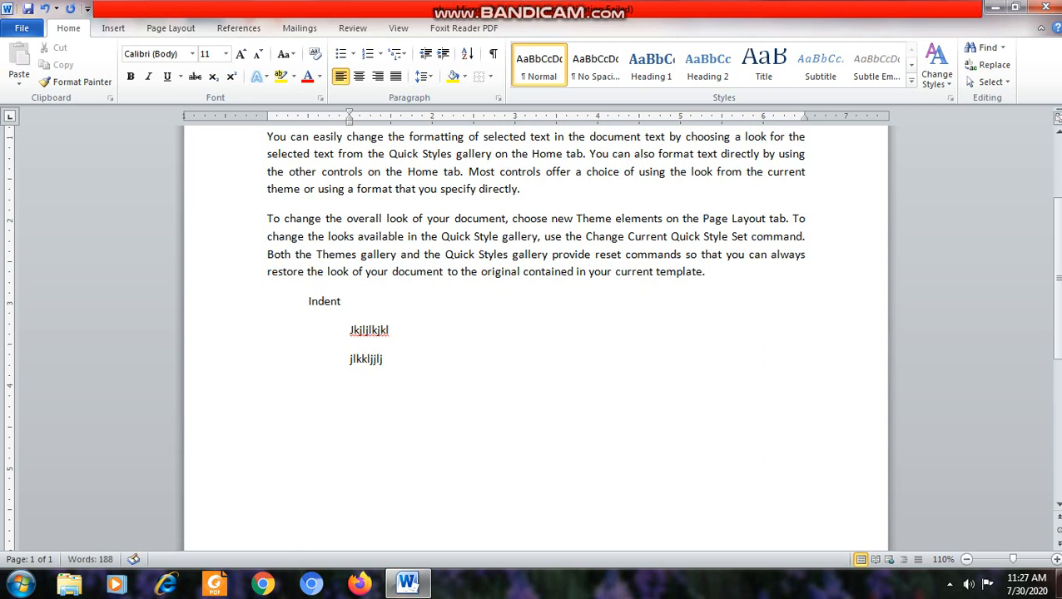
{"action": "left_click", "coordinate": [350, 359]}
{"action": "left_click", "coordinate": [443, 55]}
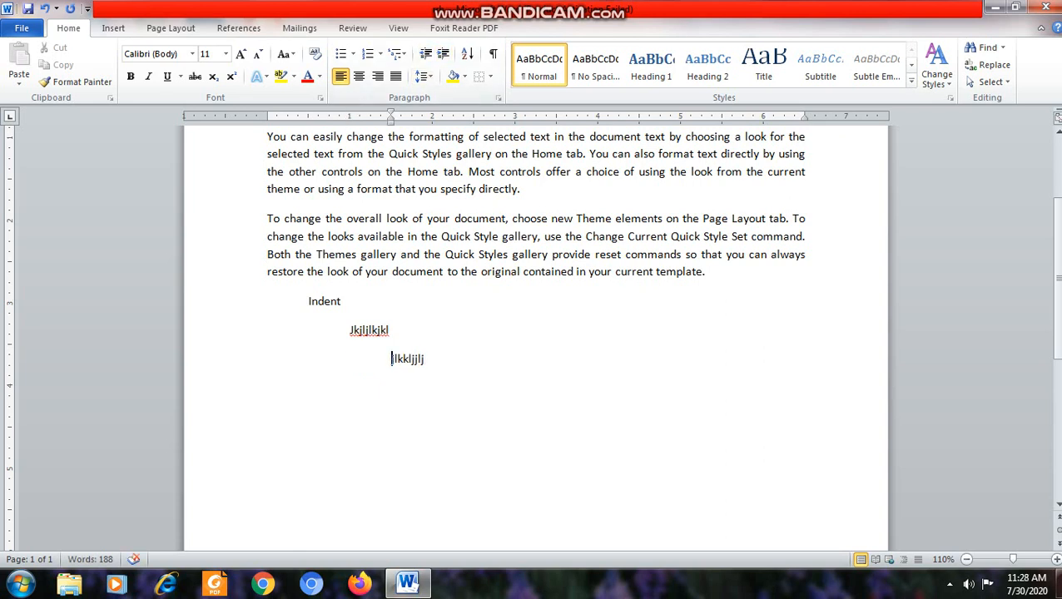
Delete the three indented sample lines and the empty paragraph left below the body text.
{"action": "left_click_drag", "start_coordinate": [425, 359], "coordinate": [308, 301]}
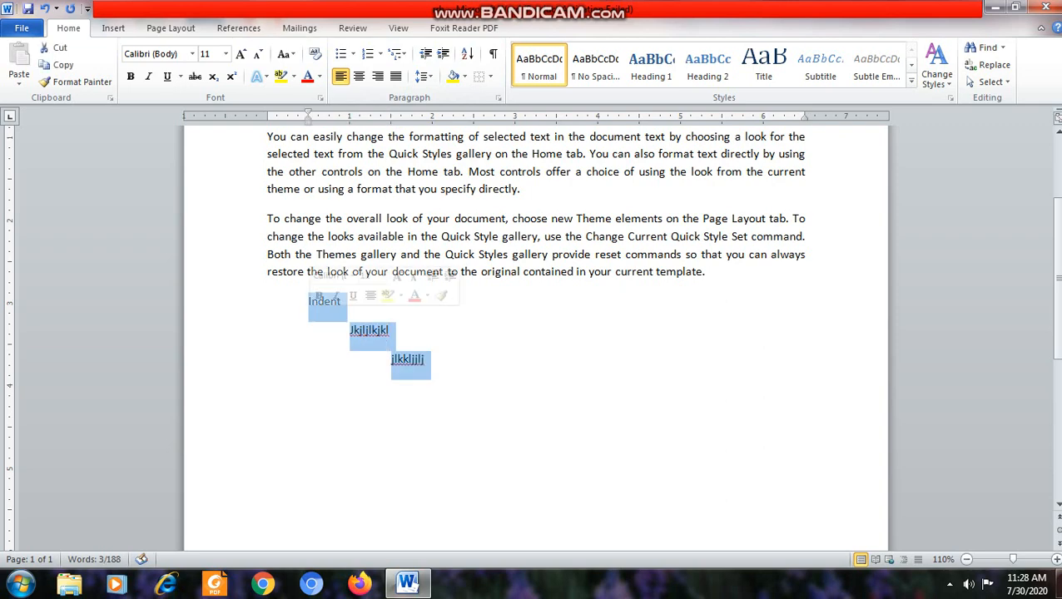
{"action": "key", "text": "BackSpace"}
{"action": "key", "text": "BackSpace"}
{"action": "scroll", "coordinate": [536, 338], "scroll_direction": "up", "scroll_amount": 3}
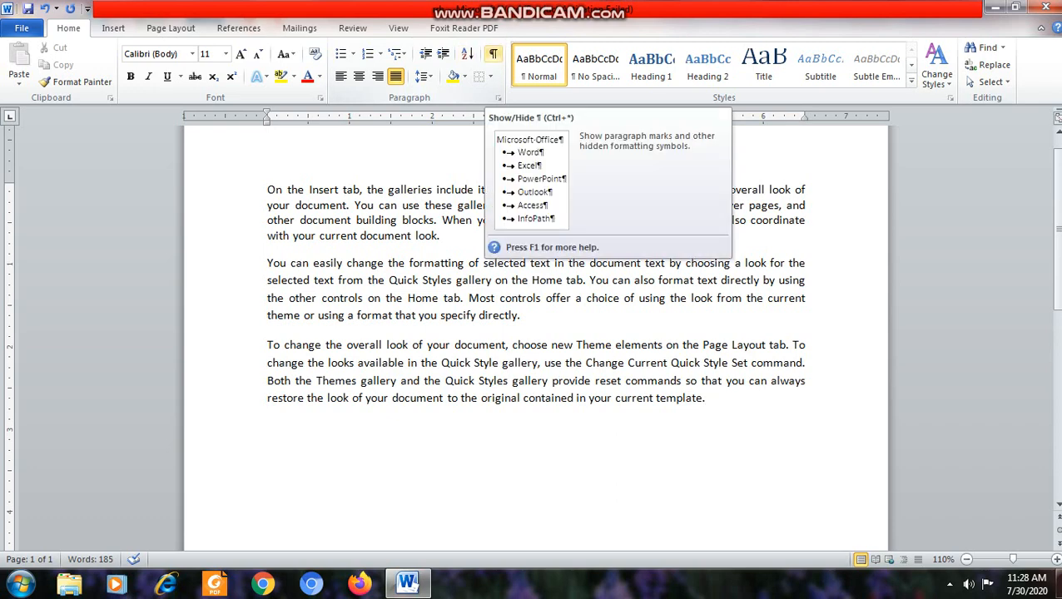
Show the paragraph marks and other hidden formatting symbols in the document, and hide them again.
{"action": "left_click", "coordinate": [493, 54]}
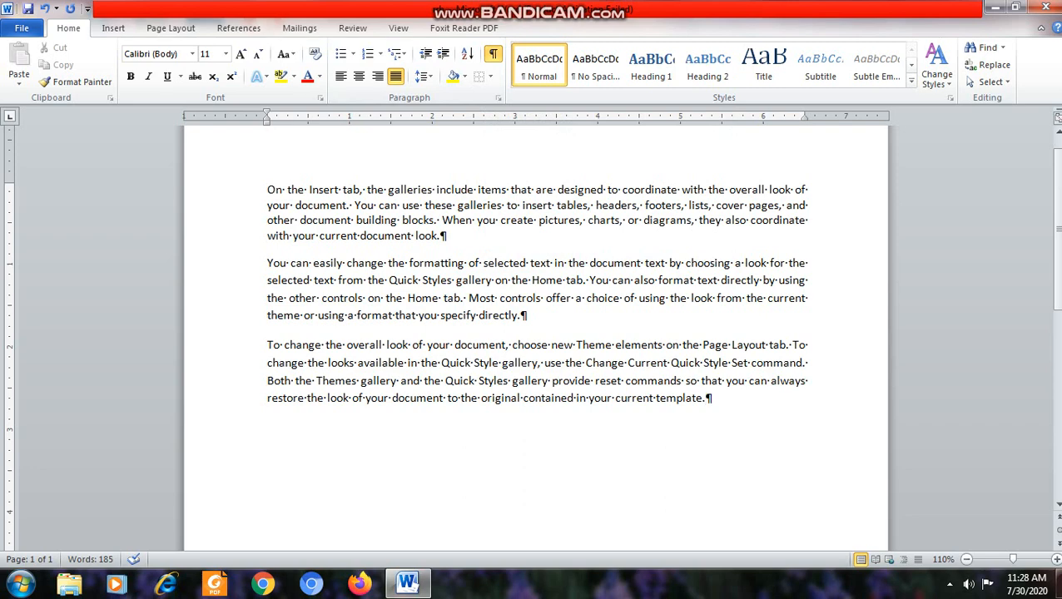
{"action": "key", "text": "ctrl+shift+8"}
Add two short paragraphs, "hhjhj" and "hkhjhj", below the last body paragraph, followed by an empty one.
{"action": "key", "text": "Return"}
{"action": "type", "text": "hkhjhj"}
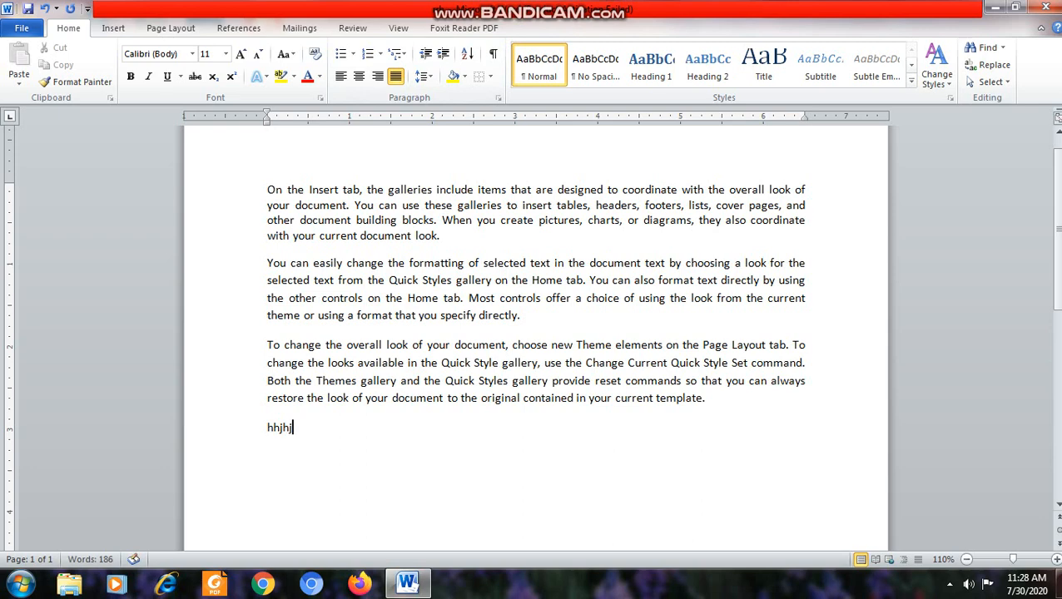
{"action": "key", "text": "Return"}
{"action": "type", "text": "hkhjhj"}
{"action": "key", "text": "Return"}
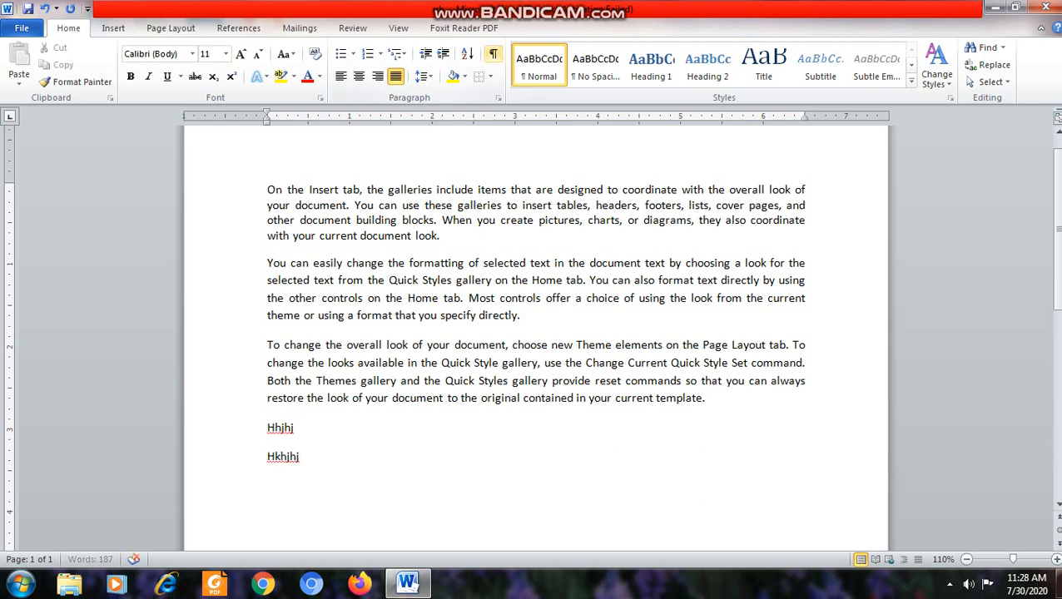
Check the paragraph marks of the newly added lines by turning the formatting symbols on and off again.
{"action": "key", "text": "ctrl+shift+8"}
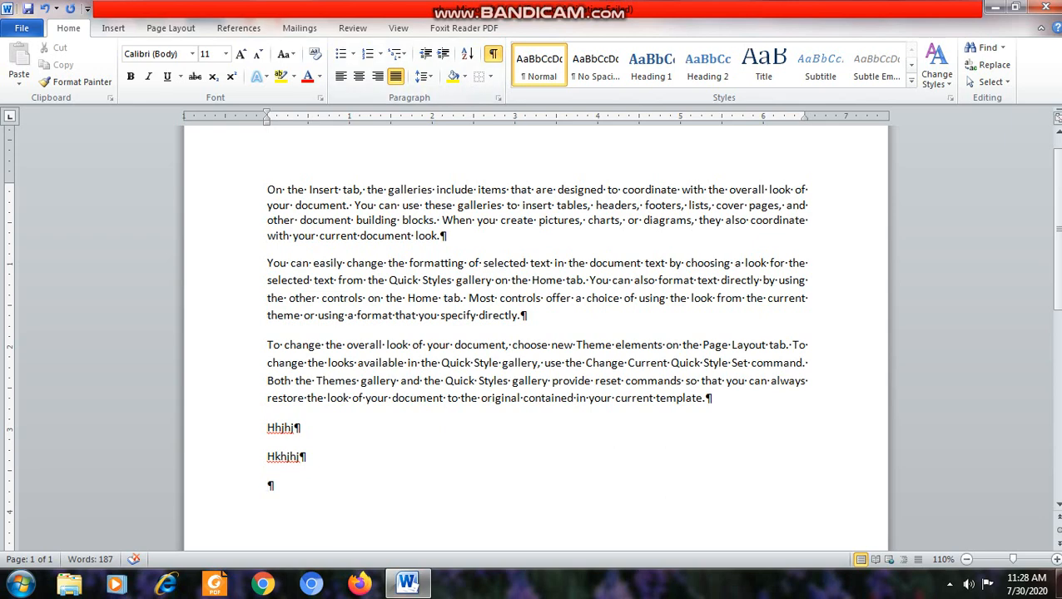
{"action": "key", "text": "ctrl+shift+8"}
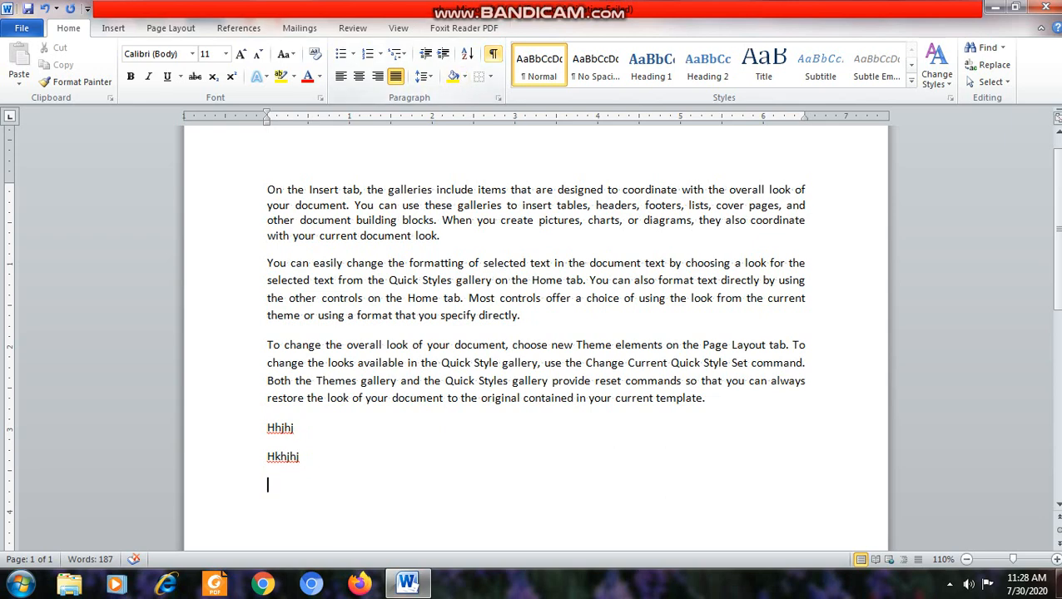